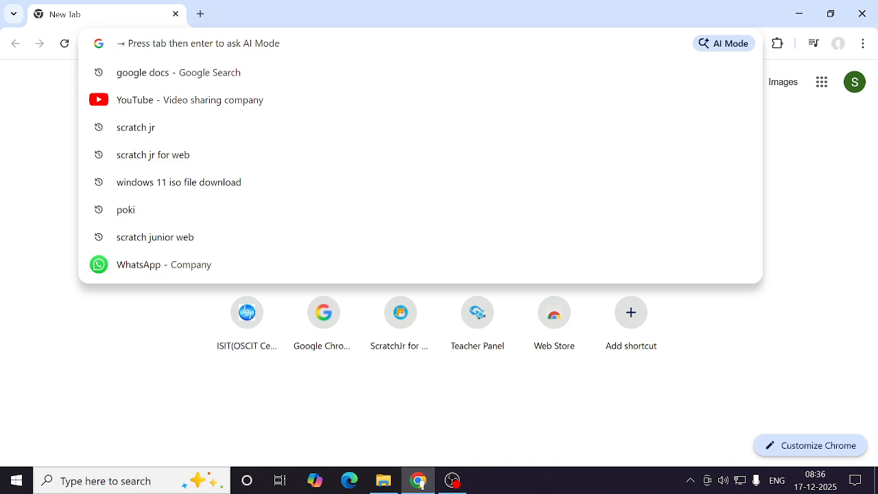
- Open docs.google.com and create a blank document
type("d")
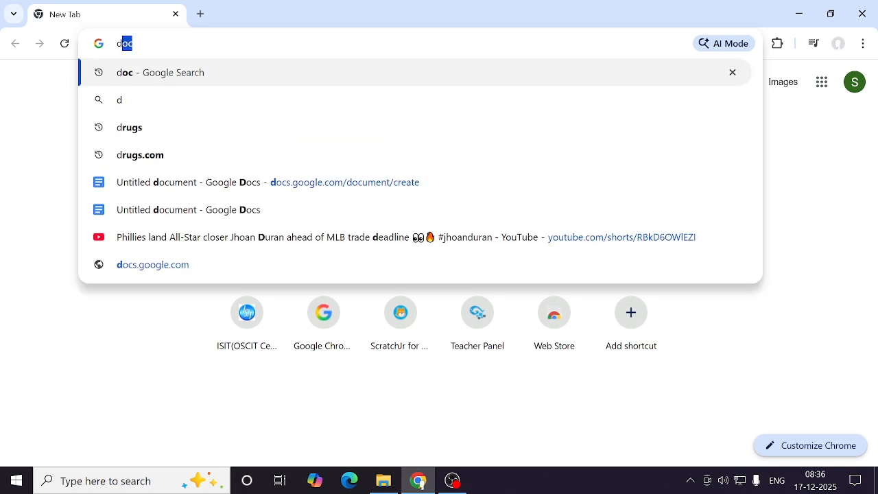
type("o")
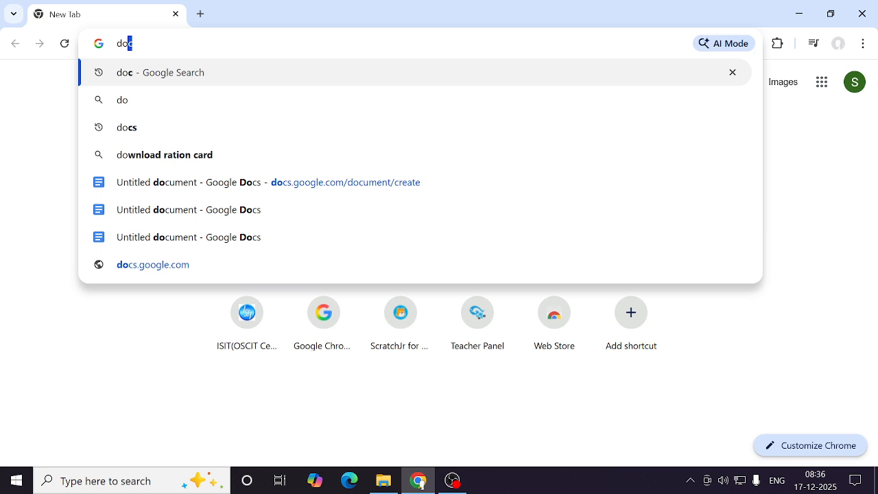
left_click(146, 269)
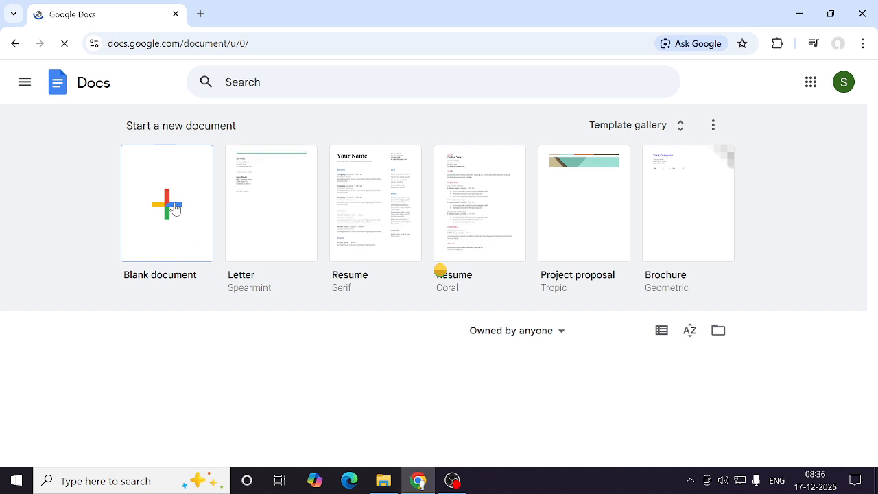
left_click(172, 213)
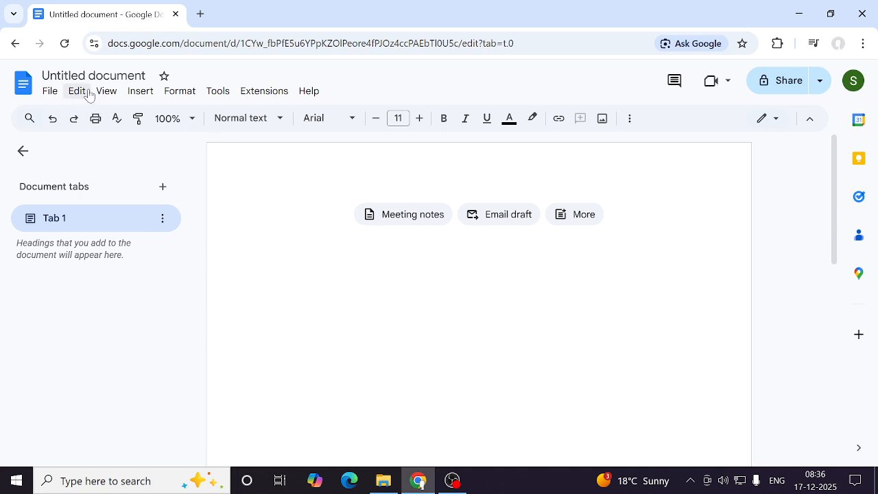
- Insert a table with 4 columns and 7 rows and add the title "Sports Week Winners" above it
left_click(133, 94)
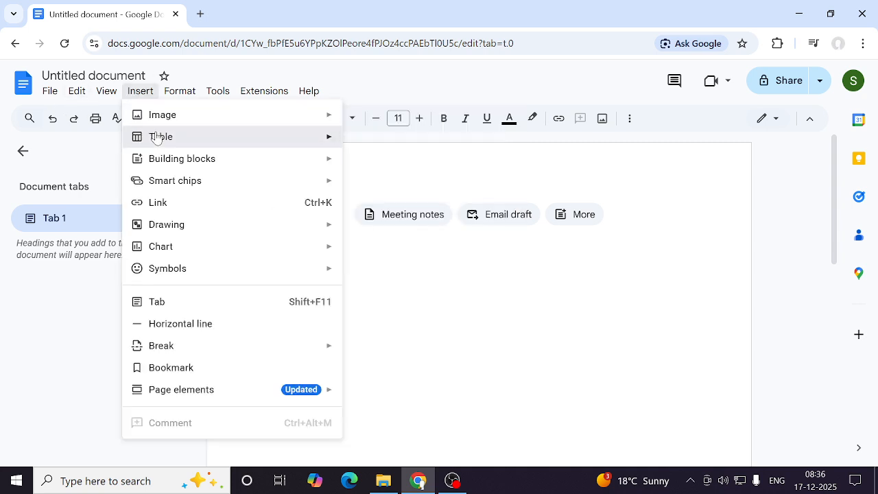
mouse_move(293, 149)
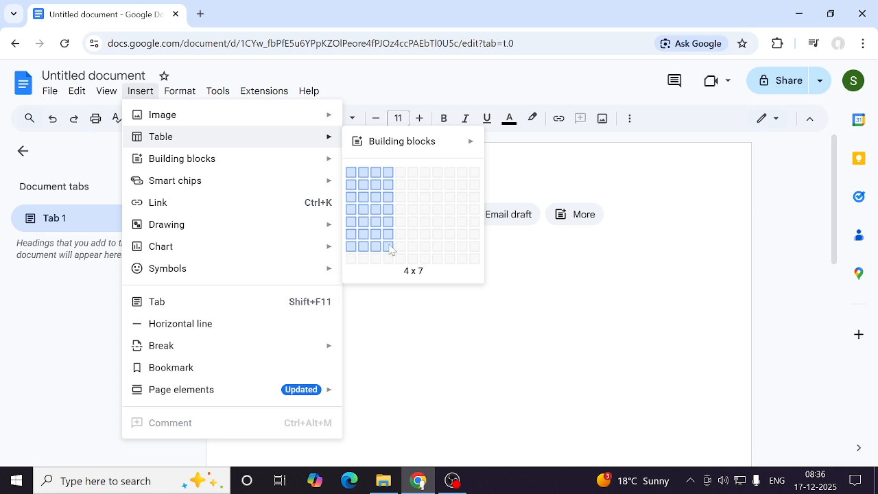
left_click(389, 247)
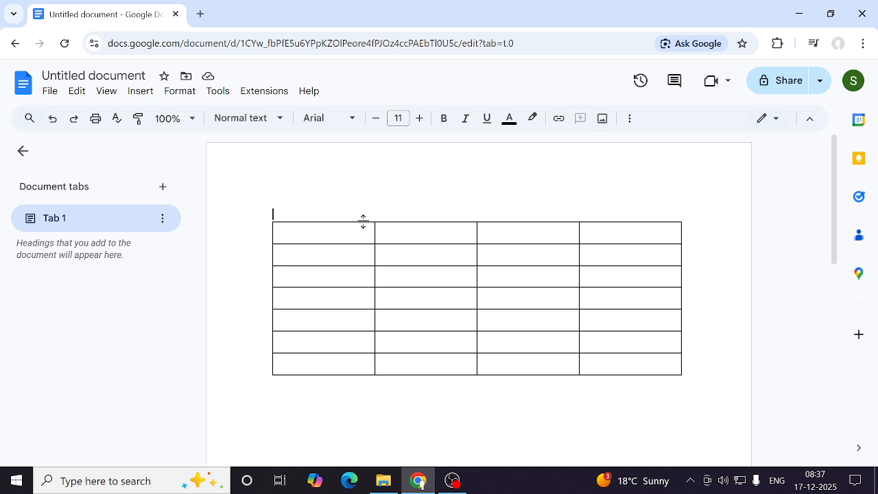
type("Sp")
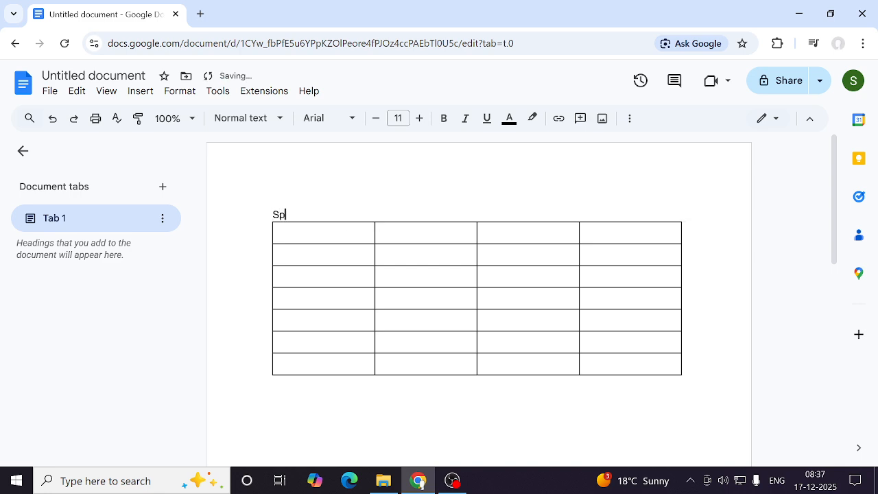
type("orts Week Winners")
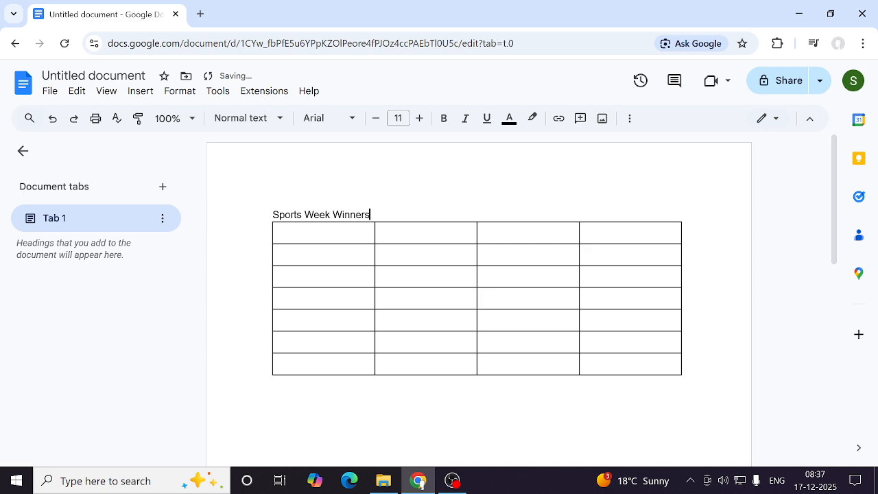
- Fill the table's header row with Name, Event, Prize Won and Photo
left_click(322, 233)
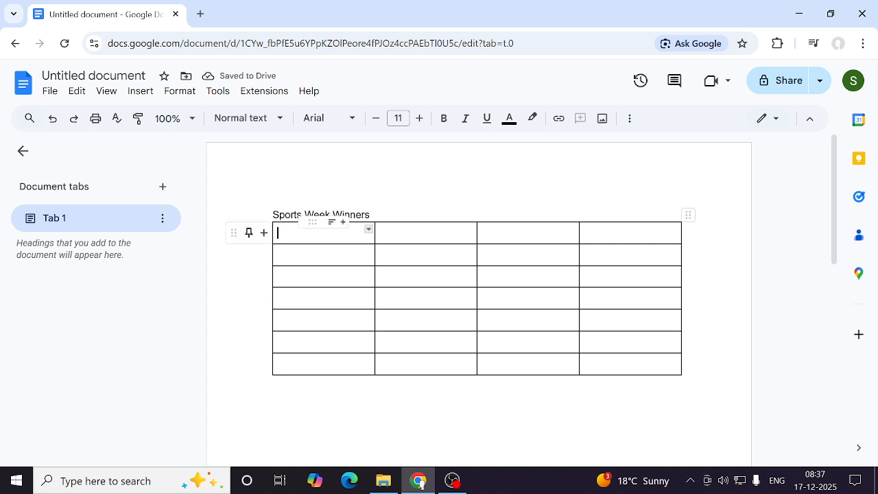
type("Name")
key("Tab")
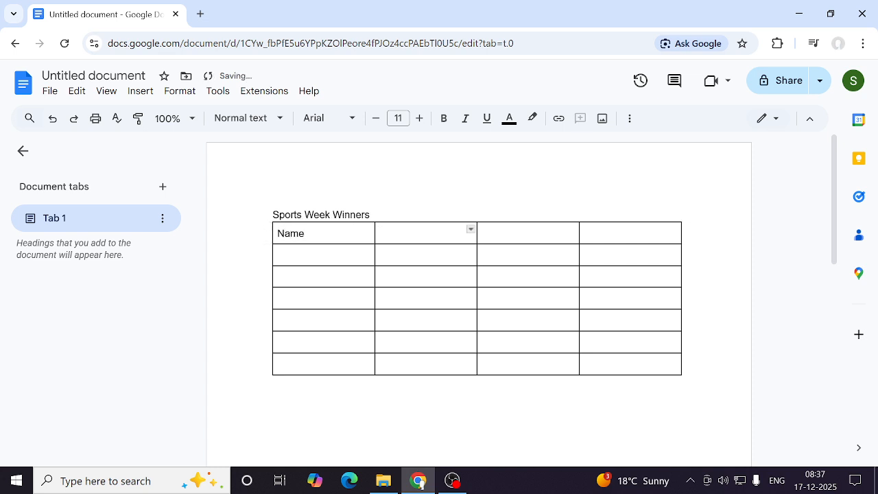
type("Event")
key("Tab")
type("Prize")
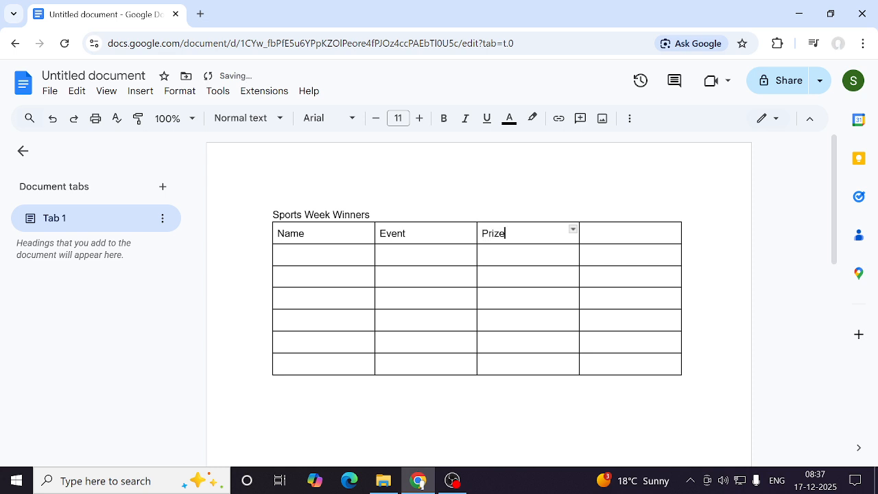
type(" Won")
key("Tab")
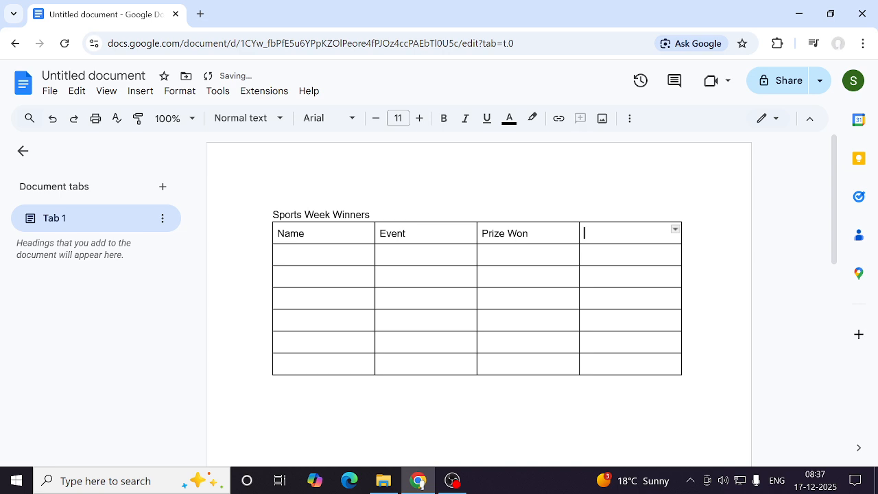
type("Photo")
- Fill the first data row with the winner's name, the event Long Jump and First Prize, leaving the photo cell empty
key("Tab")
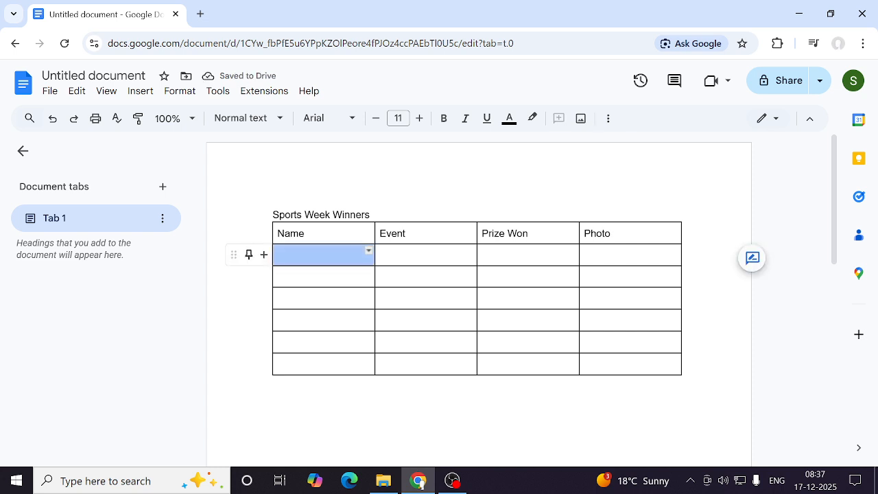
type("Anjali")
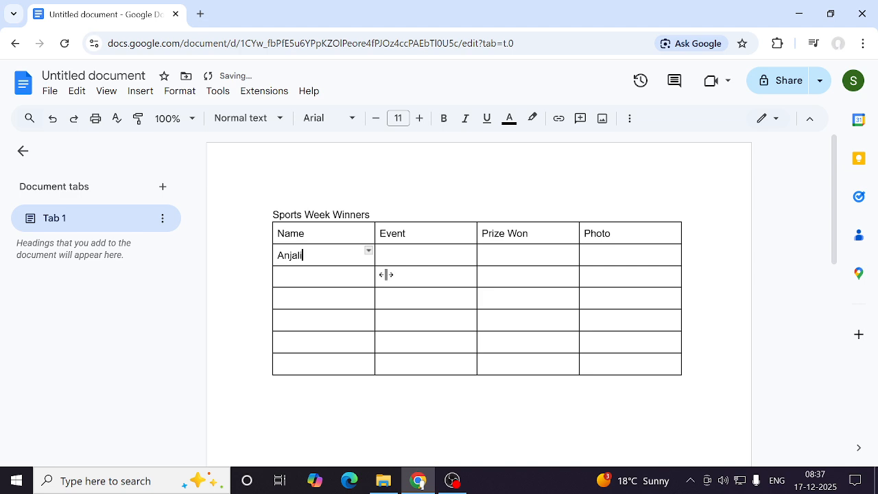
key("Tab")
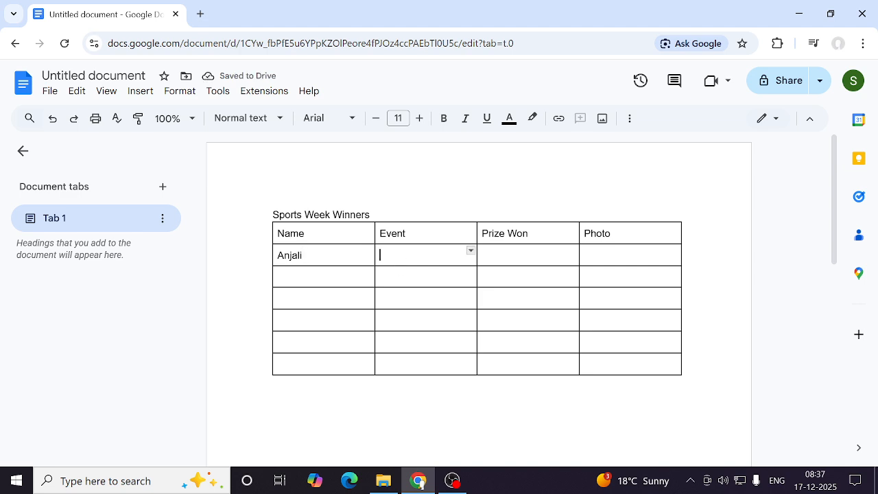
type("Long ")
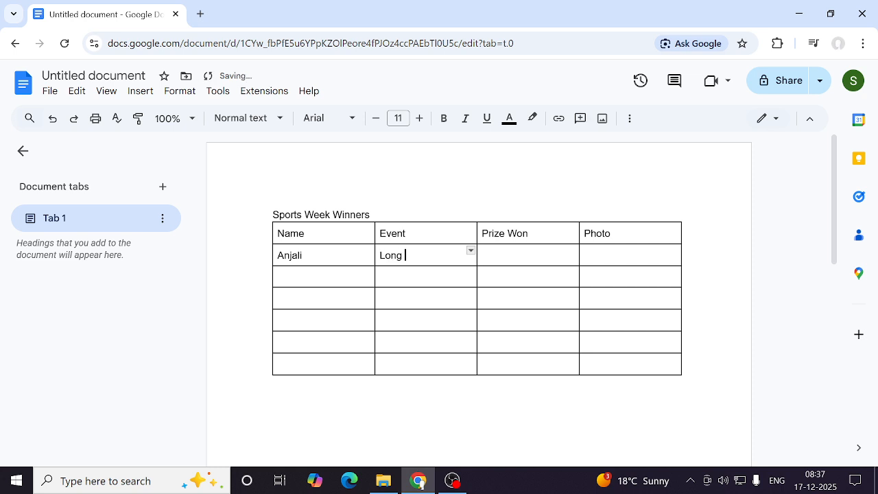
type("Jump")
key("Tab")
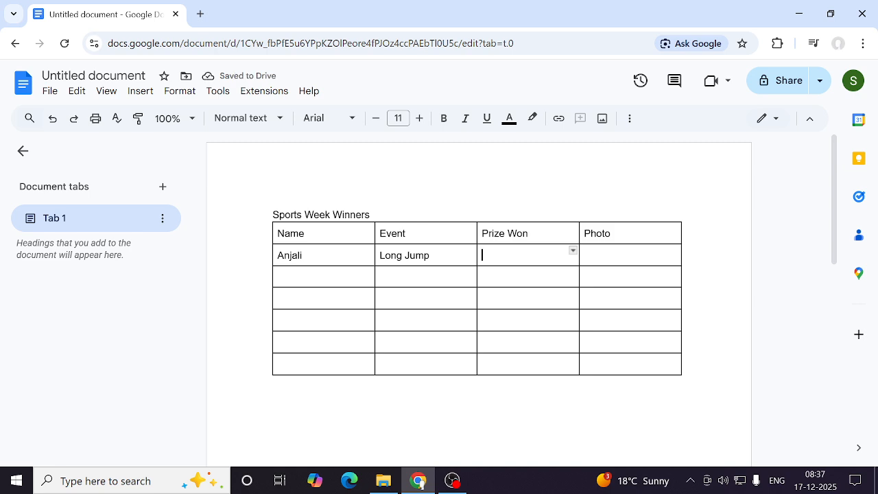
type("Firs")
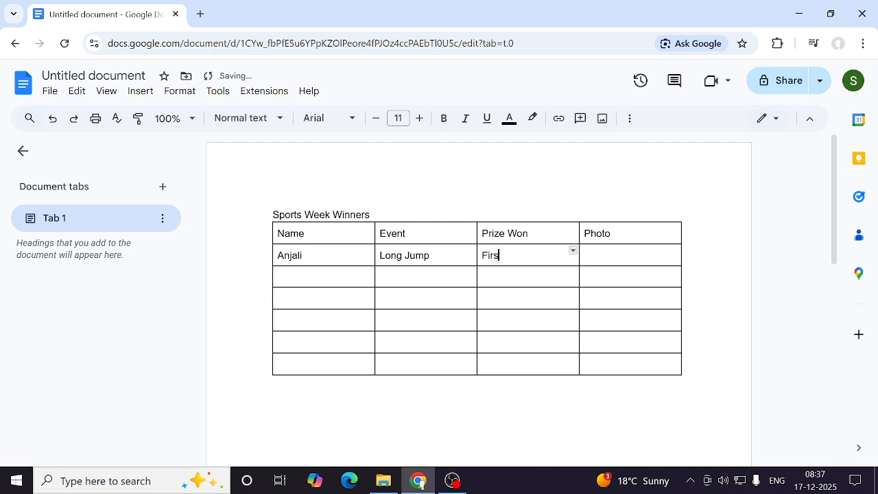
type("t Prize")
key("Tab")
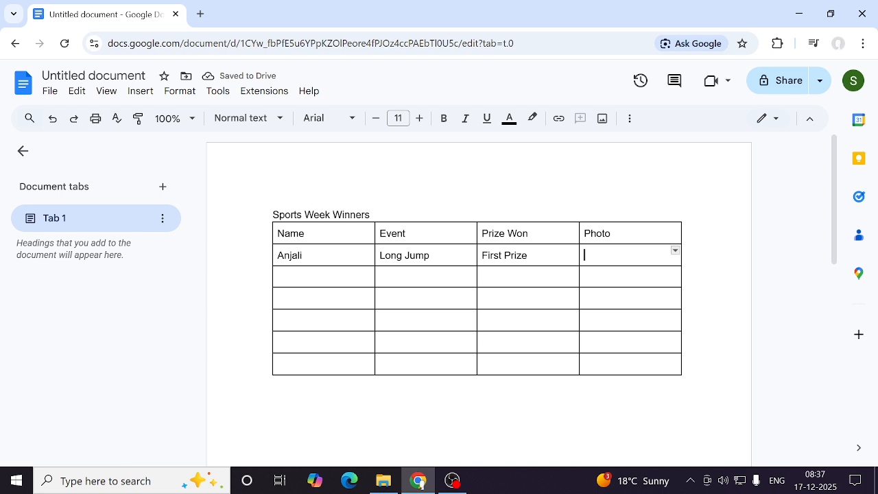
- Fill the second data row with the winner's name, the event Carrom and Second Prize
key("Tab")
type("Rohan")
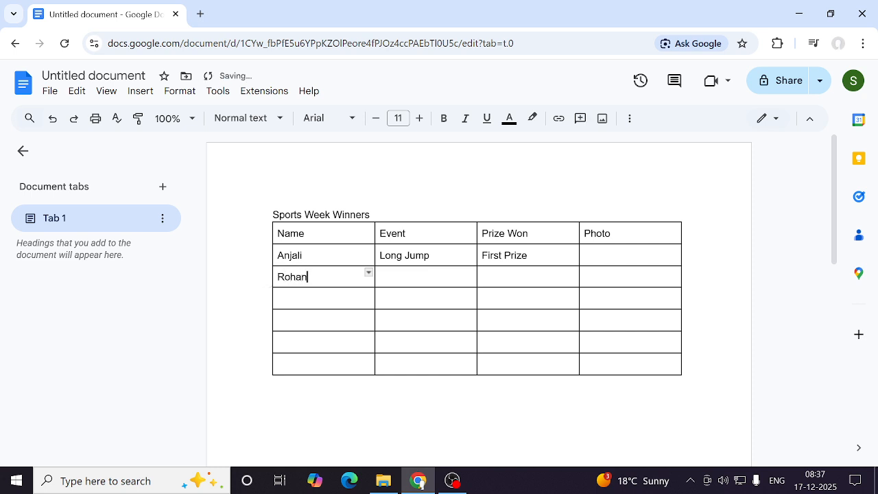
key("Tab")
type("Carrom")
key("Tab")
type("S")
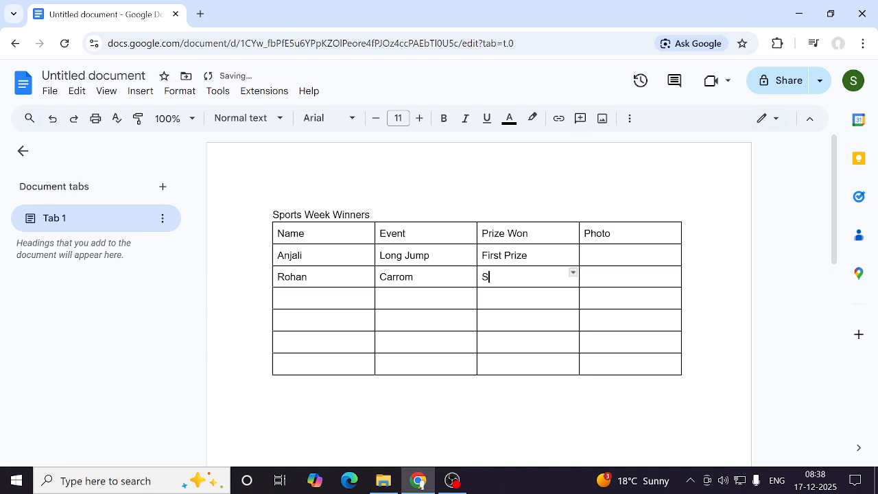
type("econd Prize")
key("Tab")
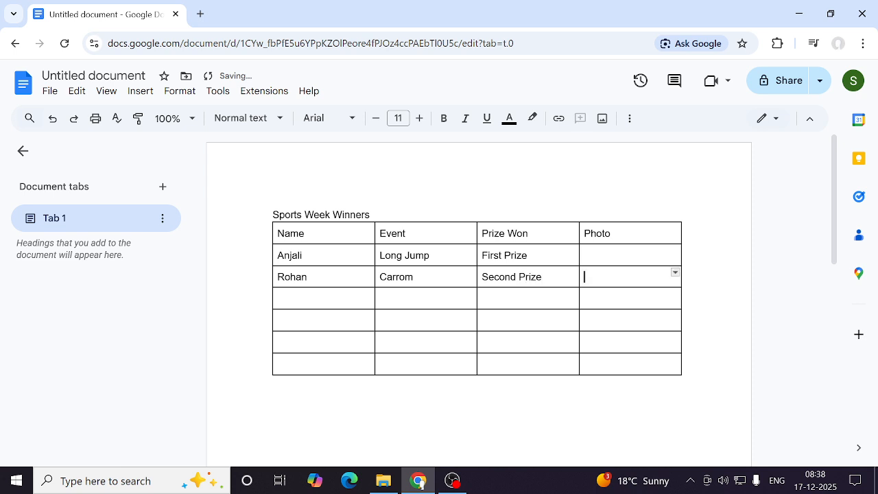
- Enter the third winner's name and the event 100-meter Race in the next empty row
double_click(332, 299)
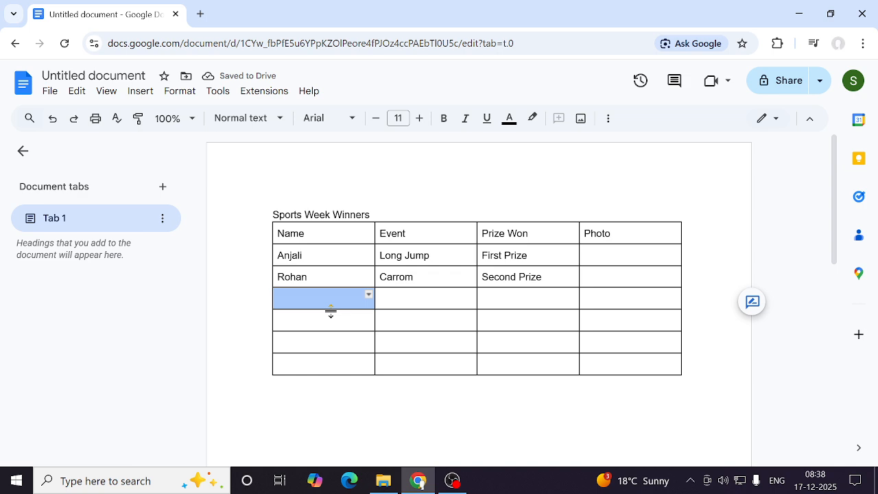
type("Riya")
key("Tab")
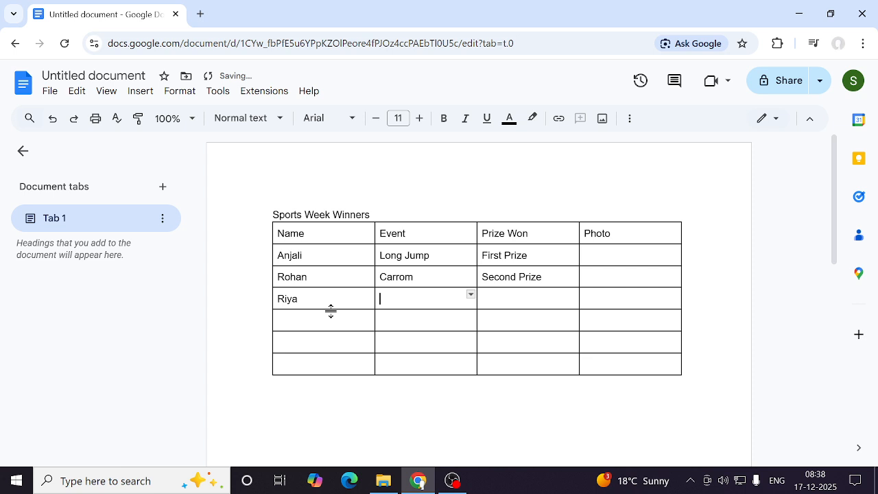
type("100-meter Race")
key("Tab")
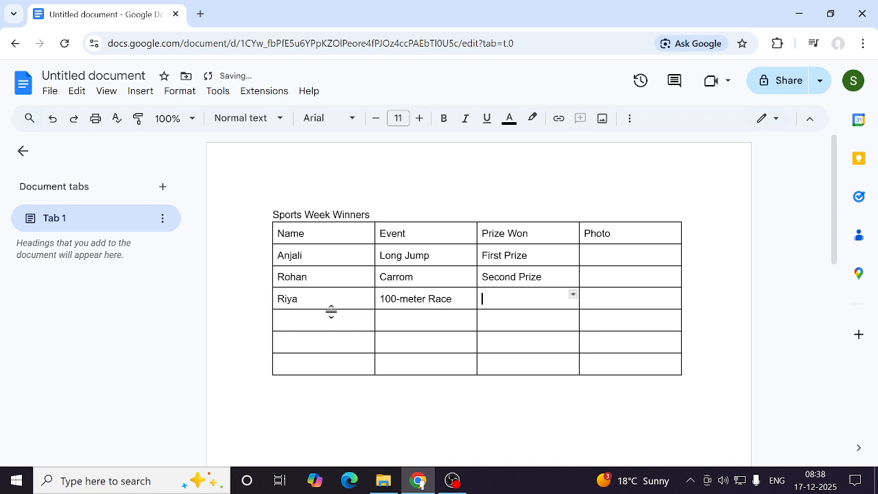
type("Seco")
key("BackSpace")
key("BackSpace")
key("BackSpace")
key("BackSpace")
- Copy "Second Prize" from the Carrom row into the Prize Won cell of the 100-meter Race row
left_click_drag(541, 276, 481, 276)
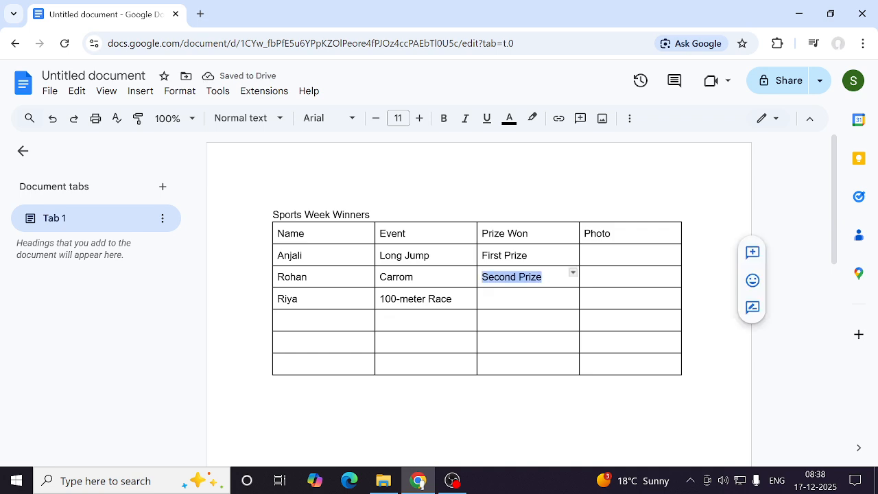
left_click(77, 91)
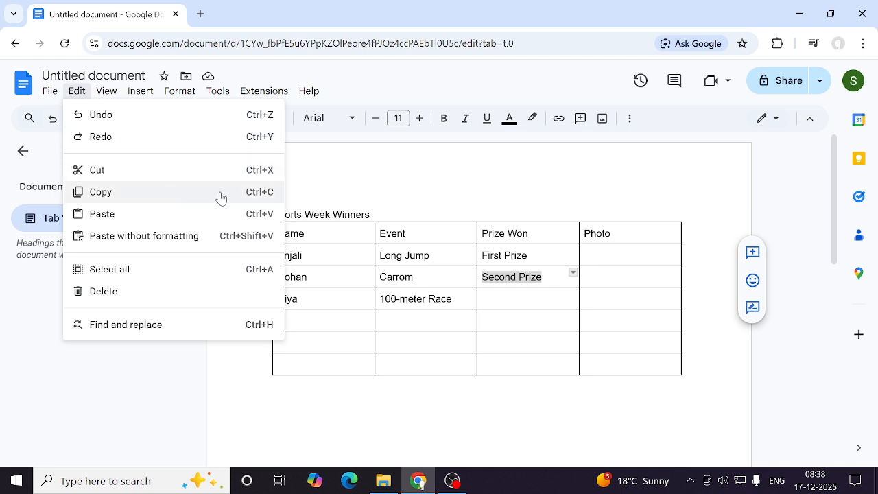
left_click(146, 198)
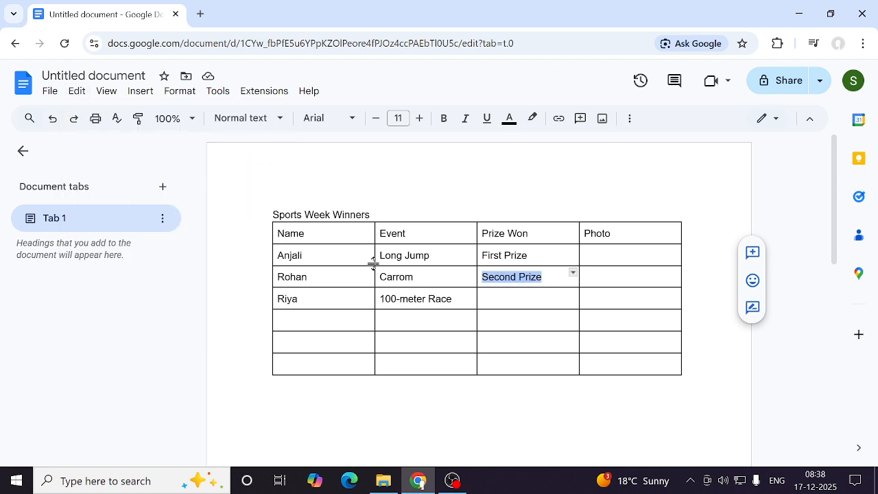
left_click(483, 298)
left_click(77, 91)
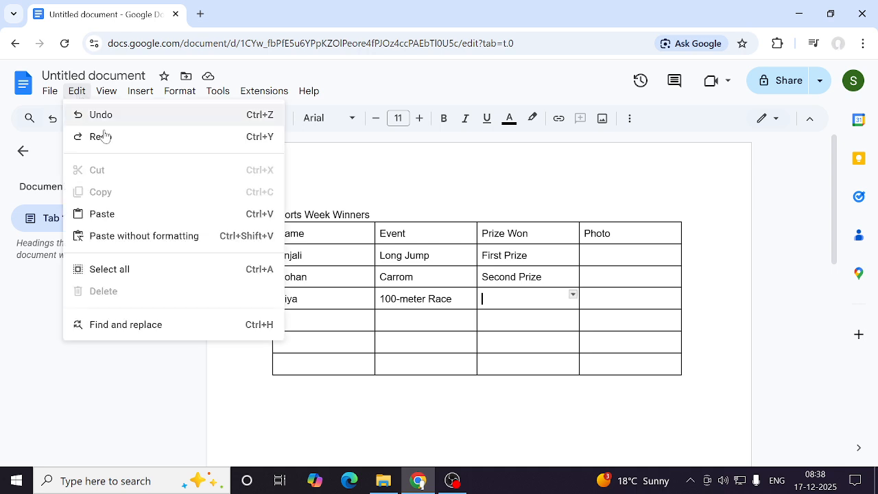
left_click(114, 217)
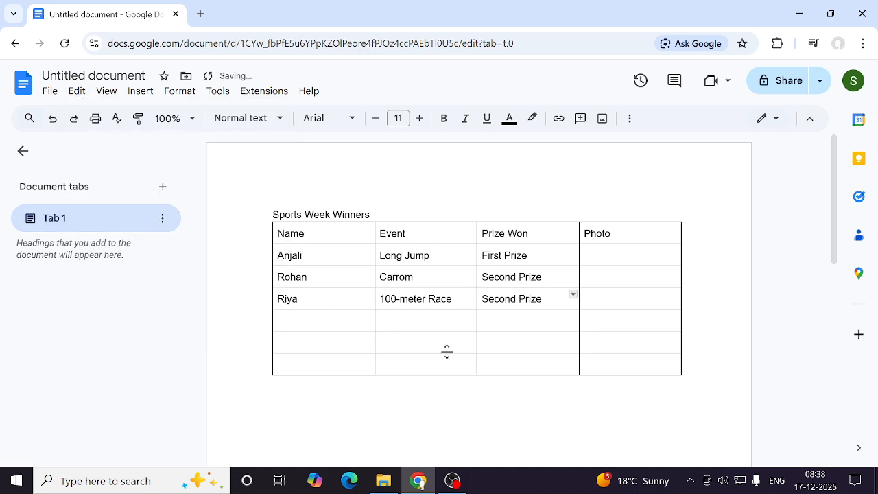
- Enter the fourth winner's name in the Name cell below the 100-meter Race row
key("Down")
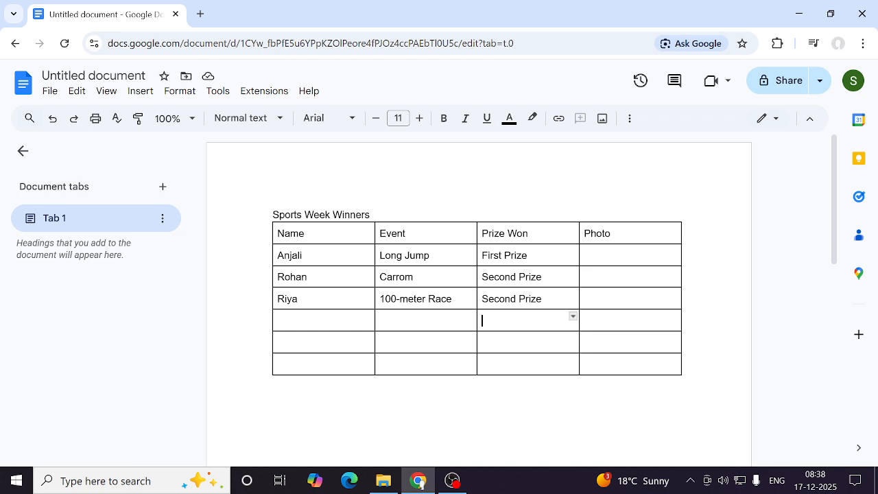
left_click(319, 320)
type("Bikt")
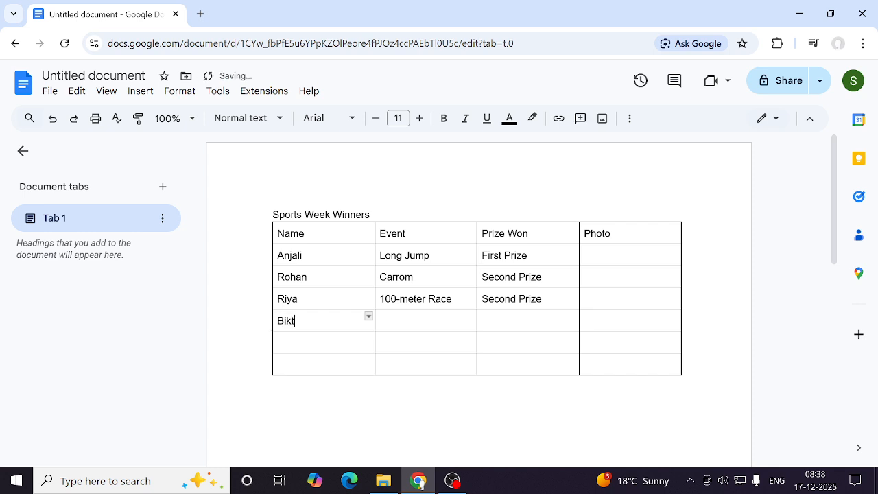
key("BackSpace")
key("BackSpace")
key("BackSpace")
key("BackSpace")
type("Vikram")
key("Tab")
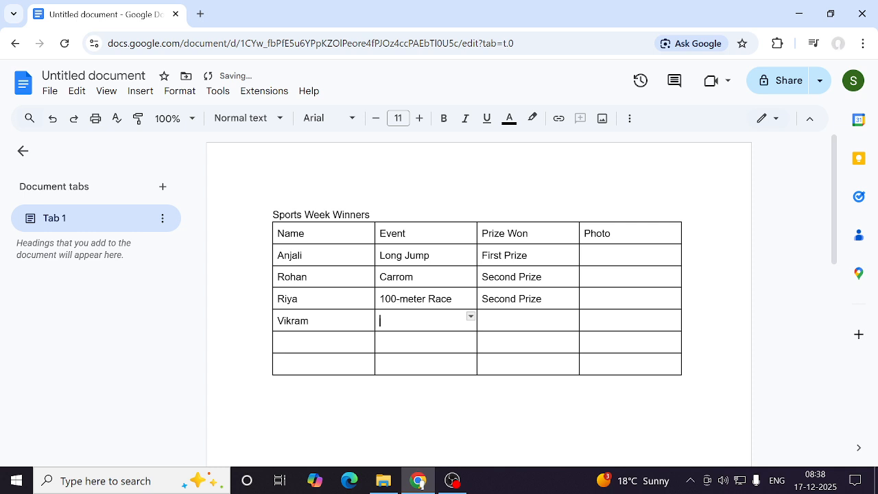
- Complete the fourth winner's row with the event Table Tennis and First Prize, leaving its photo cell empty
type("Table Tennis")
key("Tab")
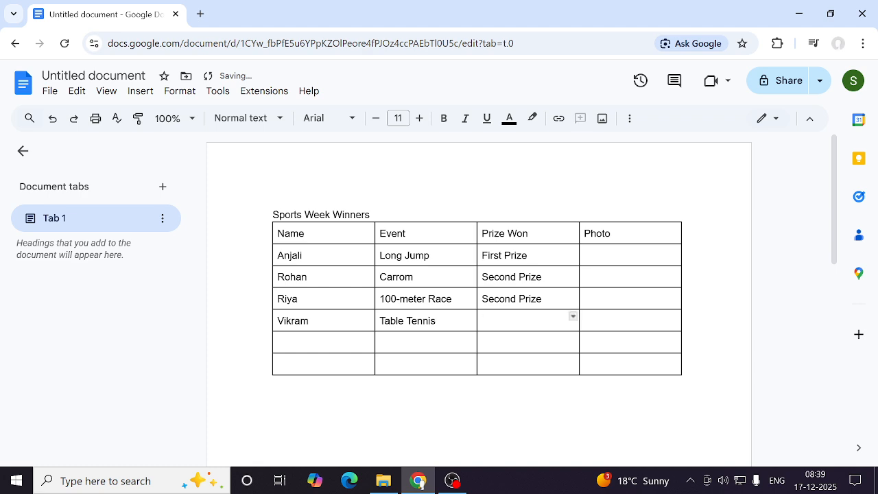
type("First Prize")
key("Tab")
key("Tab")
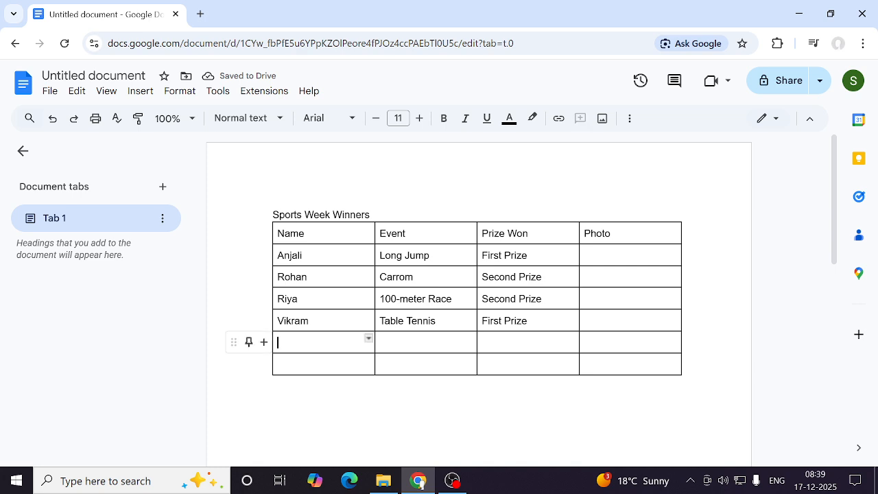
- Fill the fifth data row with the winner's name, the event Chess and First Prize
type("Raj")
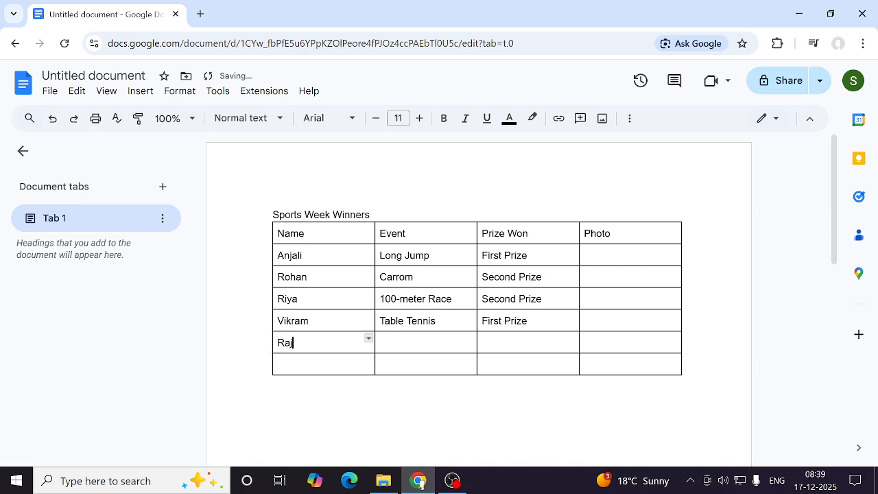
key("Tab")
type("Chess")
key("Tab")
type("Fir")
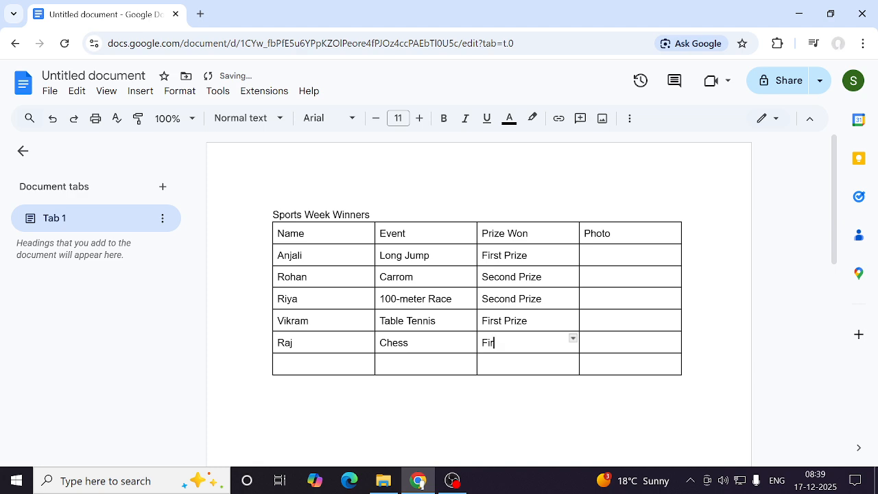
type("st Prize")
- Start a web image search for "Long Jump" for the Long Jump row's Photo cell and browse the results
left_click(621, 264)
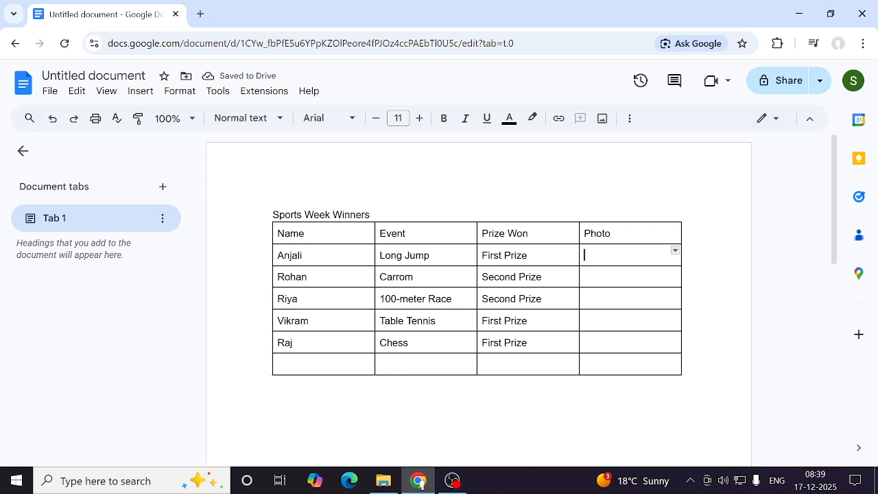
left_click(141, 92)
mouse_move(176, 123)
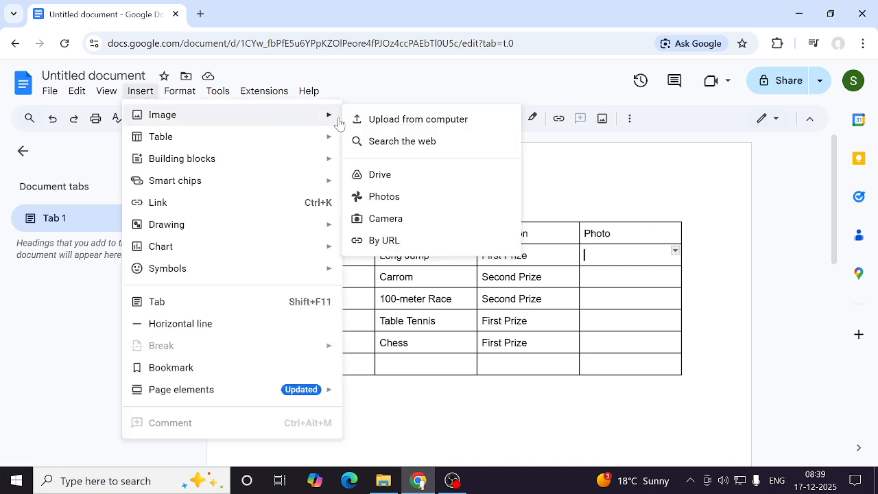
left_click(420, 151)
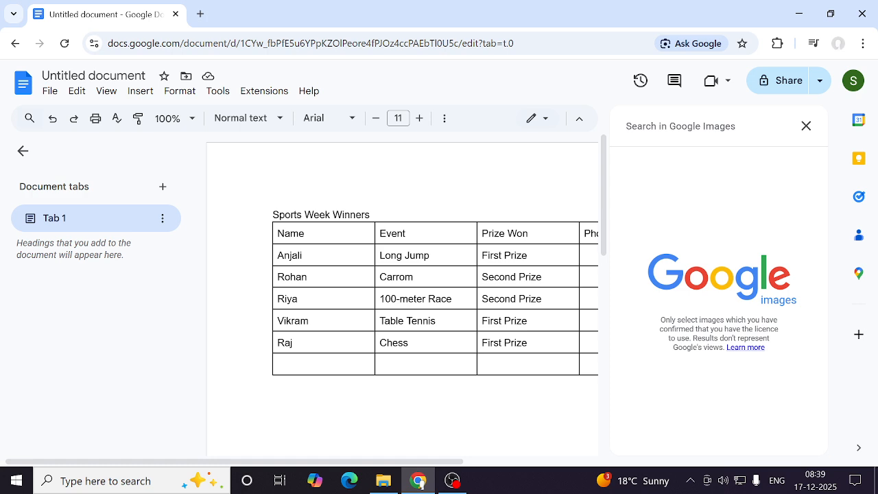
type("Long Jump")
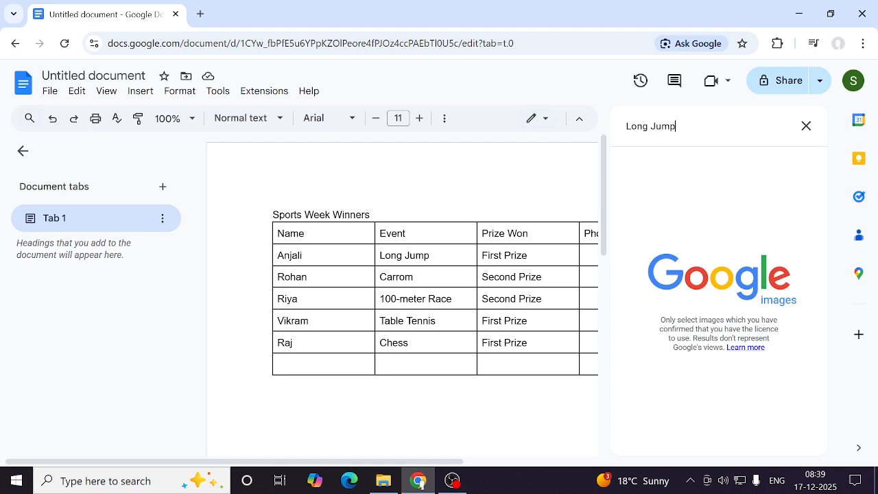
key("Return")
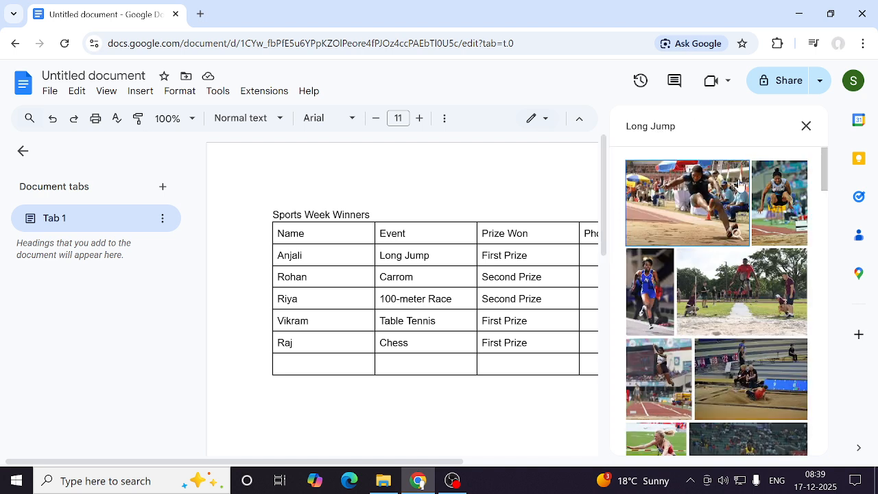
scroll(710, 241, "down", 5)
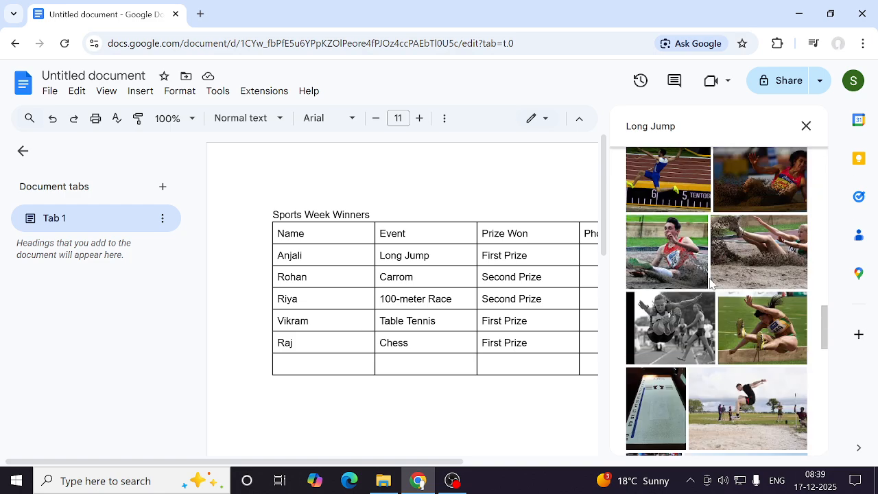
scroll(710, 282, "up", 5)
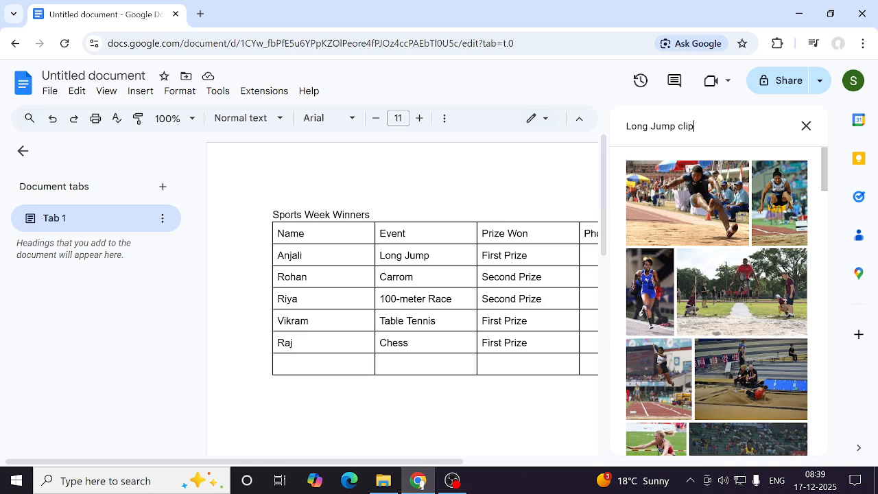
- Search for "Long Jump clipart", try to insert the picture of legs leaping over sandy hills in the Photo cell, and delete it
key("Return")
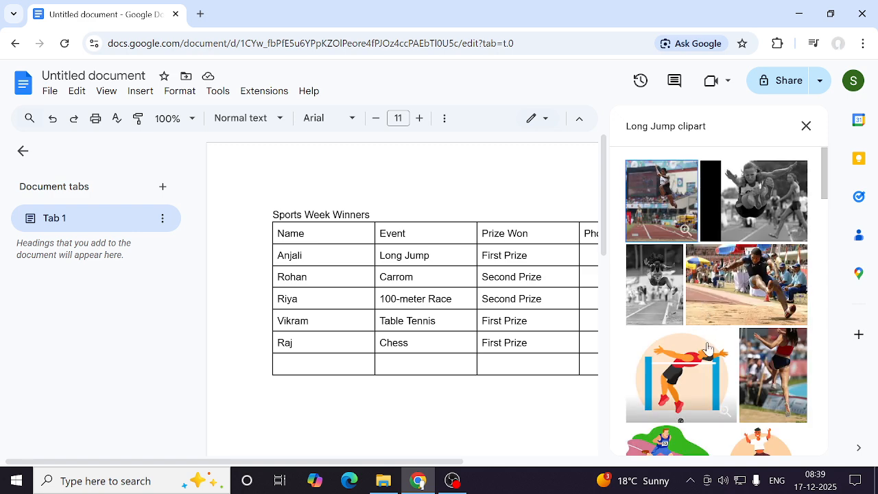
scroll(700, 399, "down", 3)
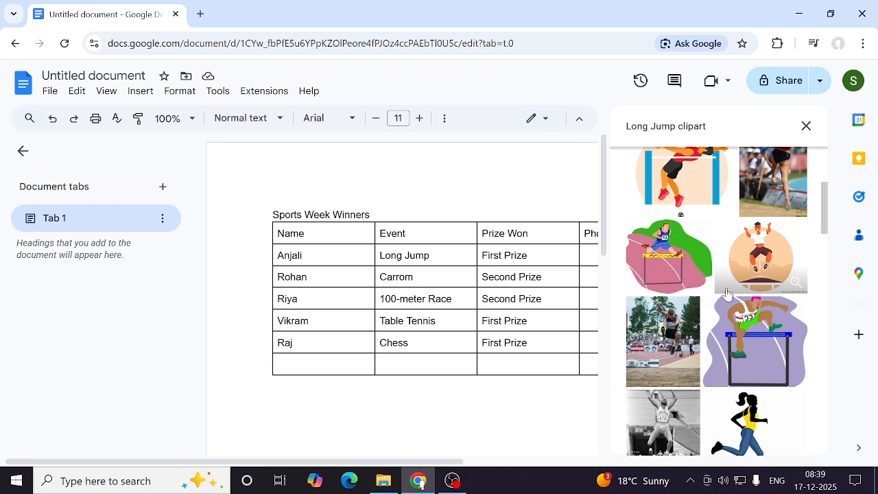
scroll(786, 300, "down", 4)
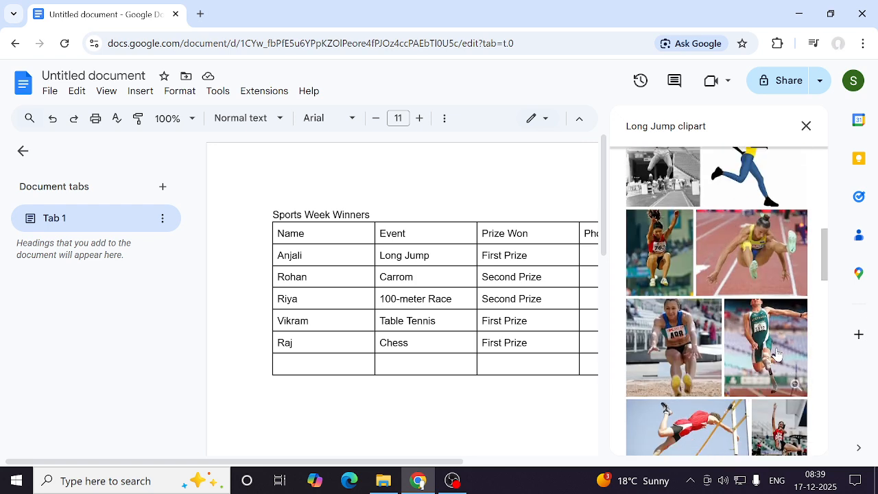
scroll(761, 327, "down", 6)
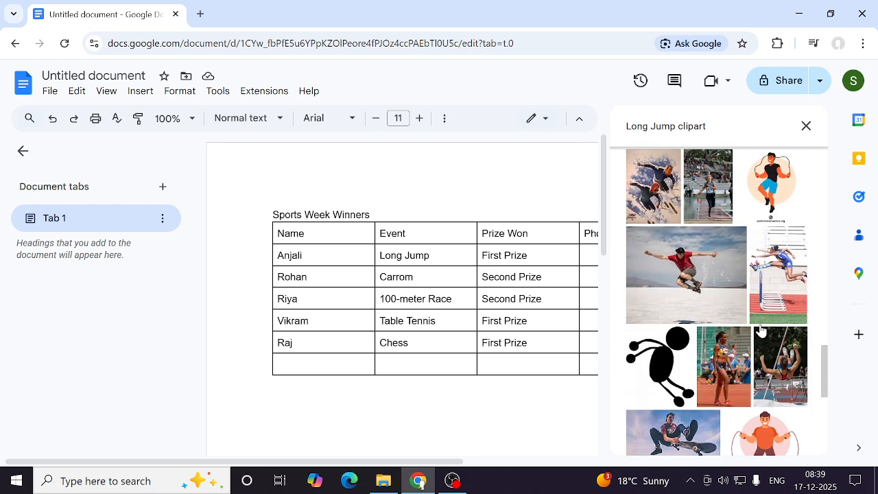
scroll(762, 328, "down", 2)
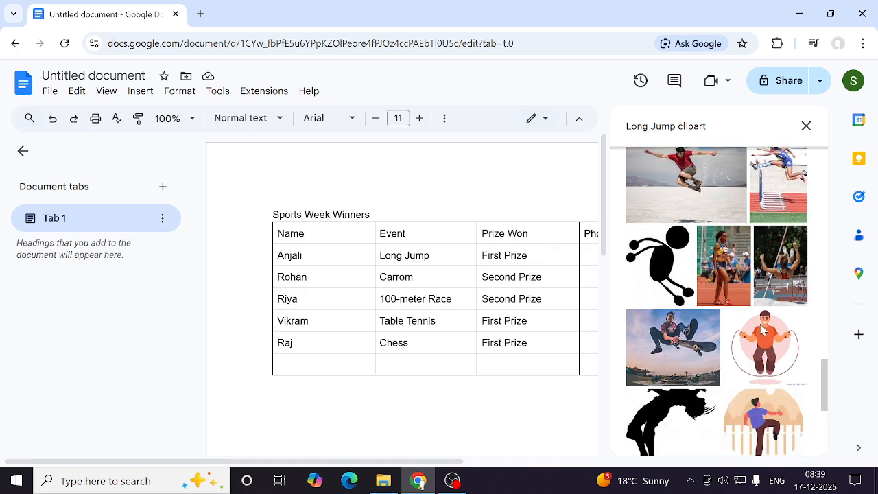
scroll(761, 327, "down", 6)
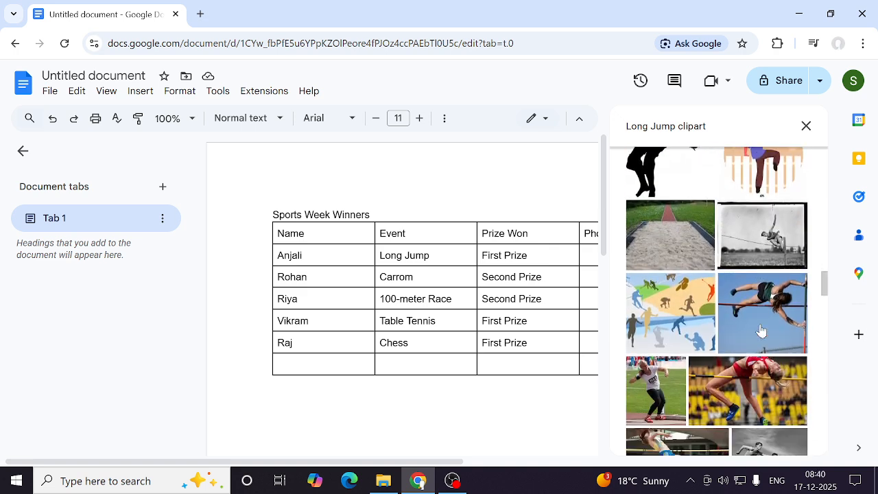
scroll(761, 329, "down", 6)
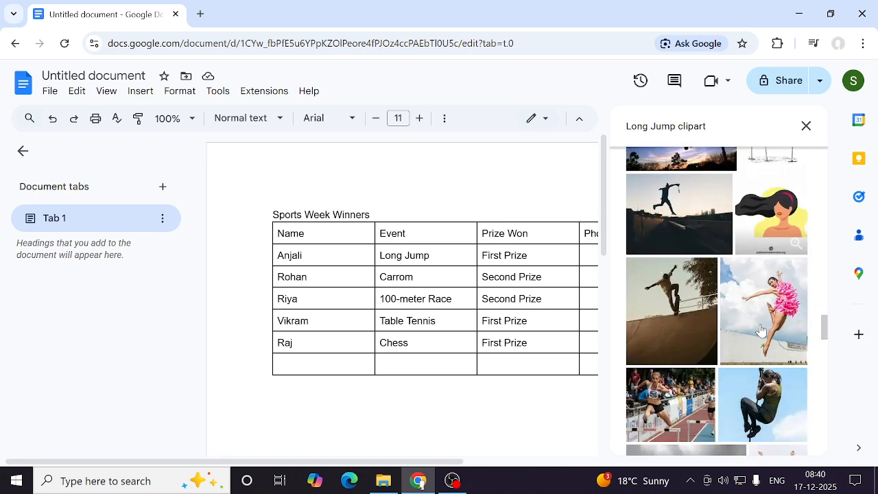
scroll(762, 329, "down", 5)
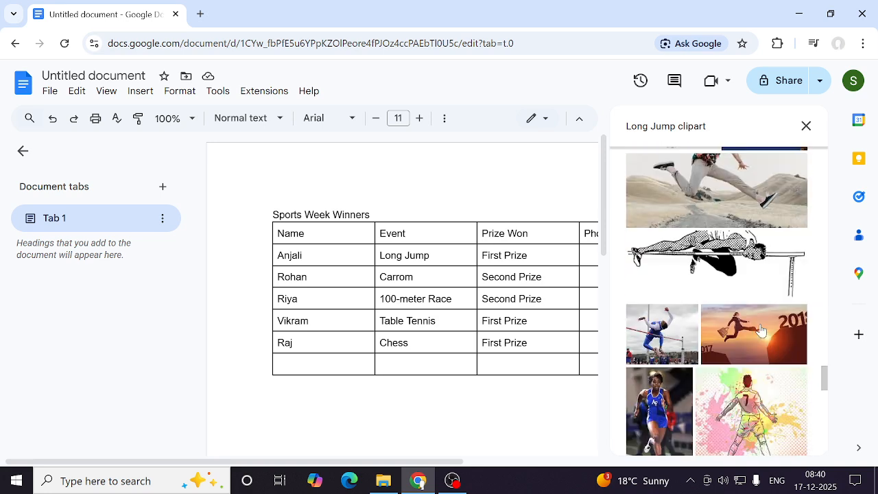
scroll(760, 330, "up", 2)
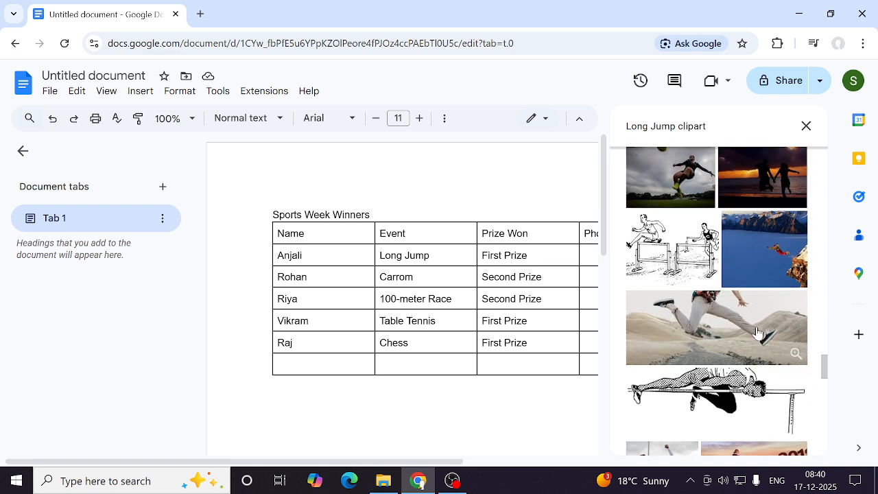
left_click(716, 331)
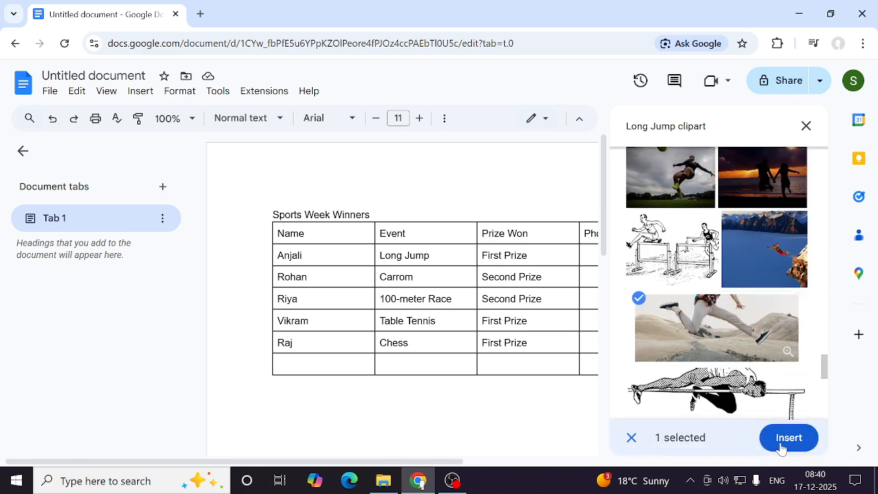
left_click(786, 436)
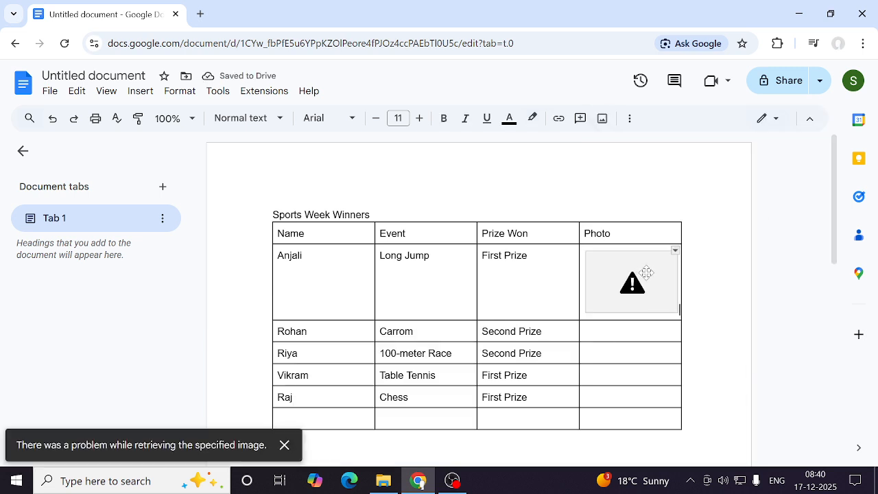
key("Delete")
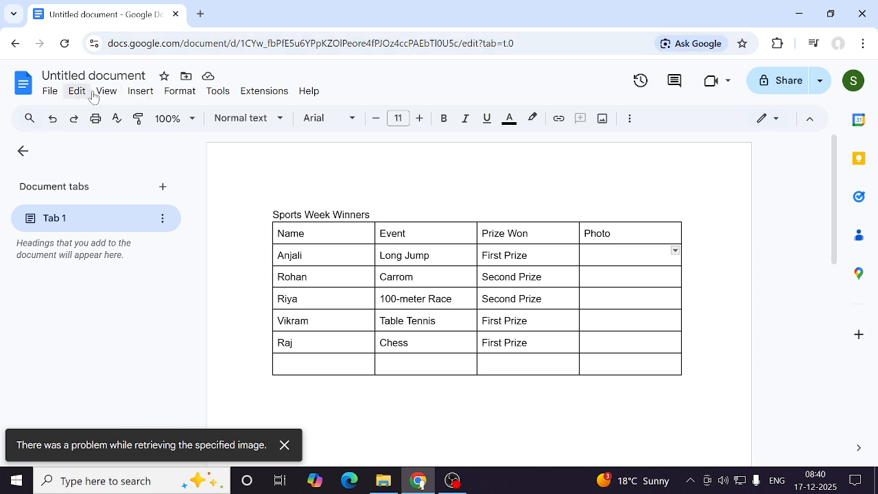
- Search the web for "Long Jump anima" images and insert the photo of a long jumper beside officials into the Long Jump row's Photo cell
left_click(148, 97)
mouse_move(209, 121)
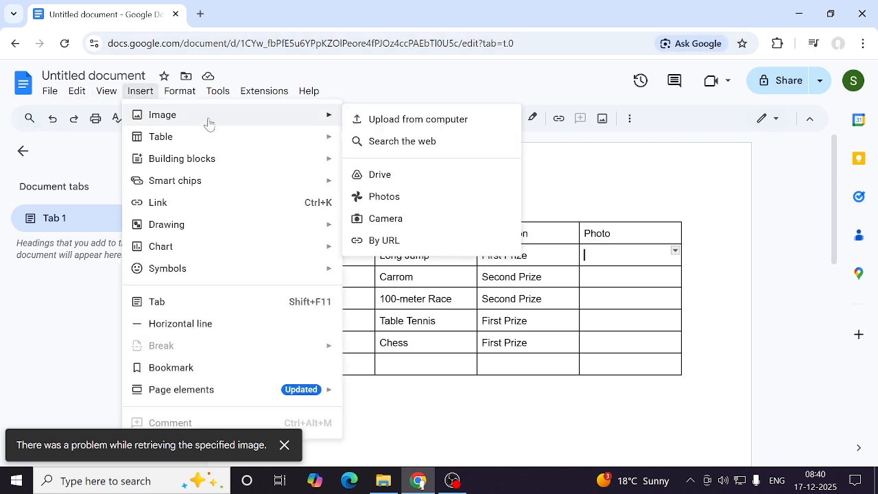
left_click(402, 140)
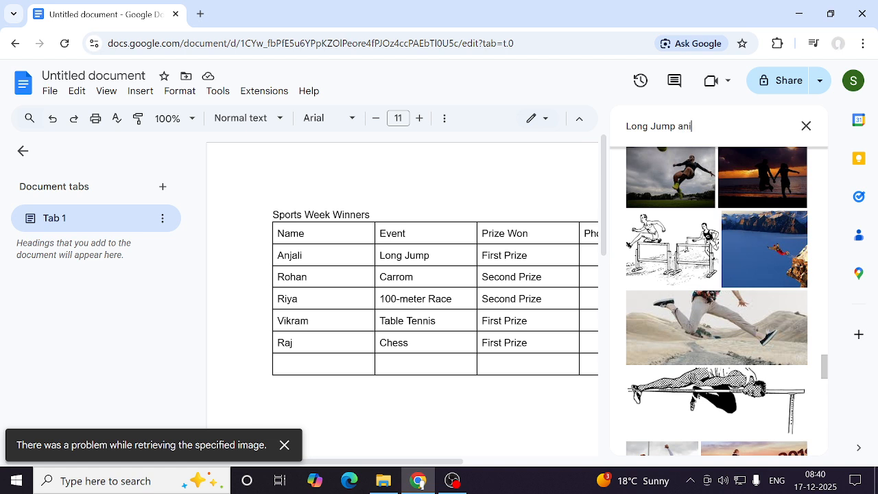
key("Return")
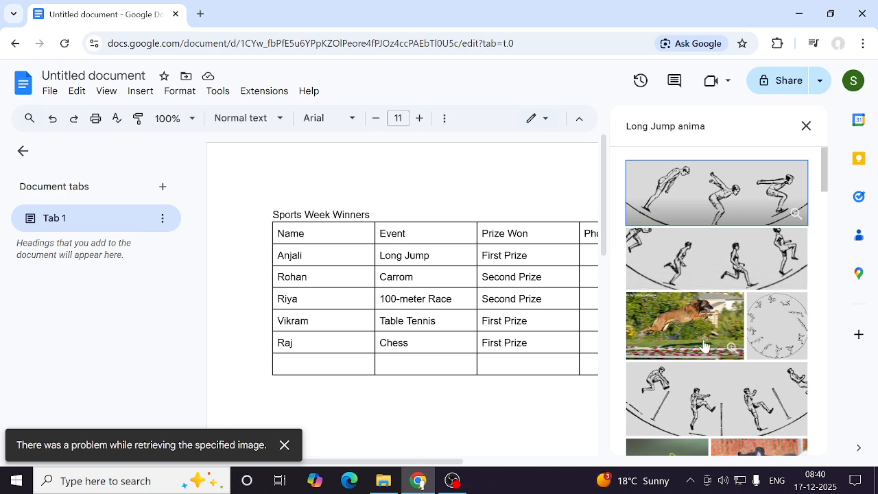
scroll(705, 358, "down", 1)
scroll(705, 358, "down", 2)
scroll(704, 358, "down", 2)
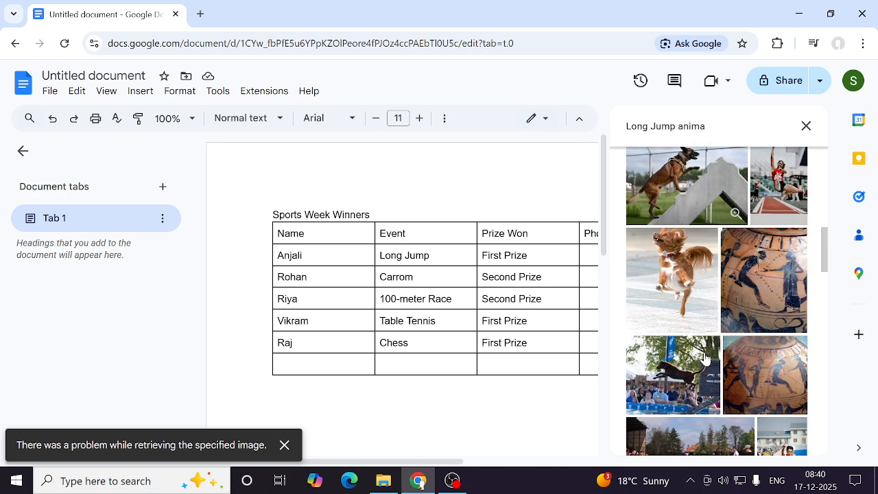
scroll(727, 343, "up", 3)
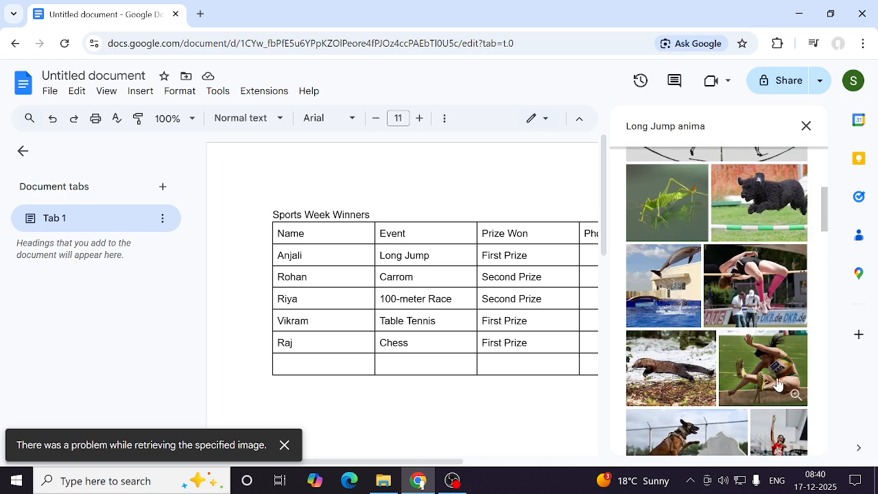
scroll(768, 357, "down", 5)
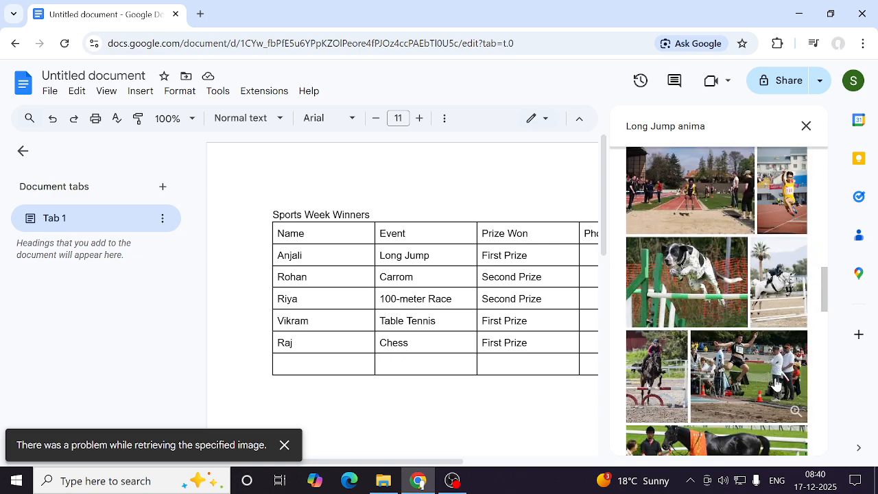
left_click(757, 374)
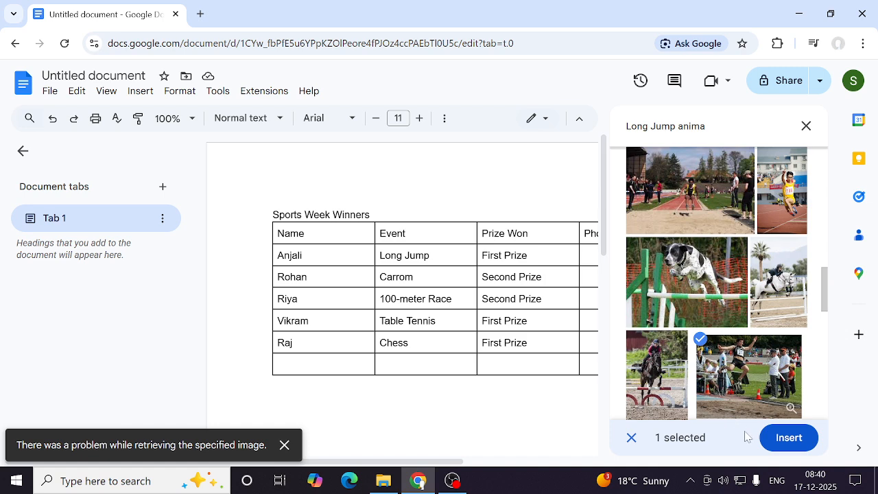
left_click(780, 438)
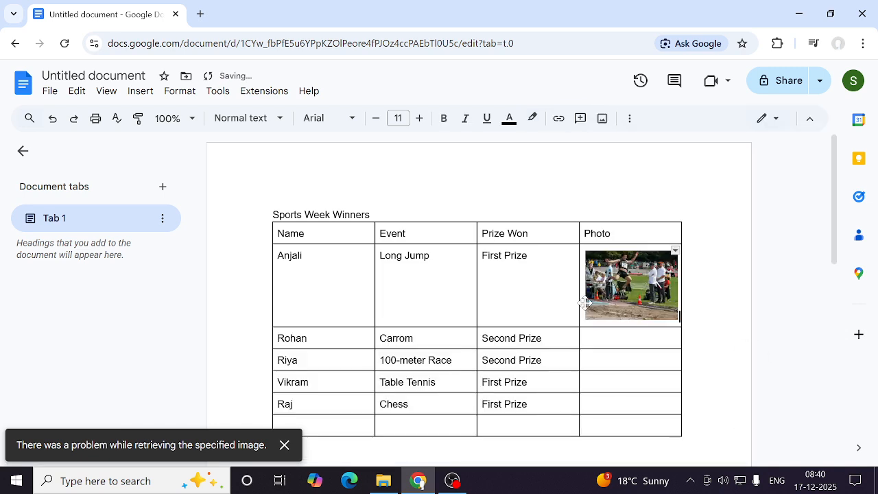
- Copy the event name Carrom from the second data row of the winners table
double_click(630, 338)
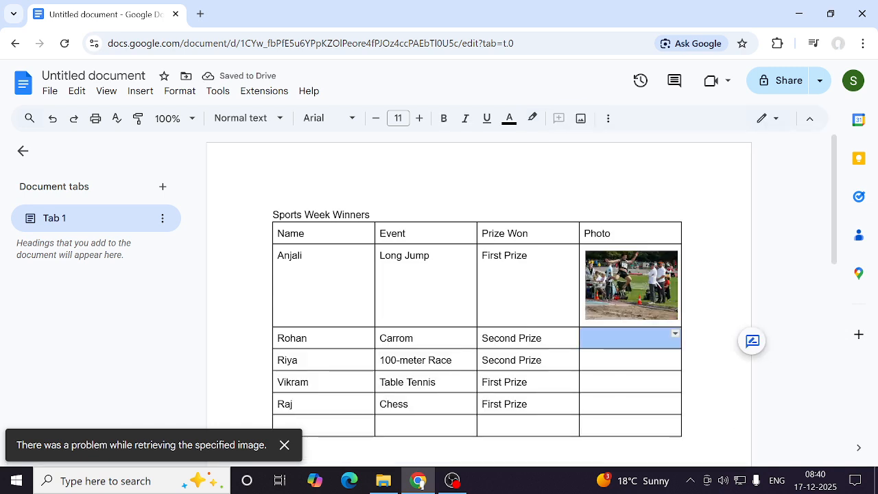
left_click(607, 326)
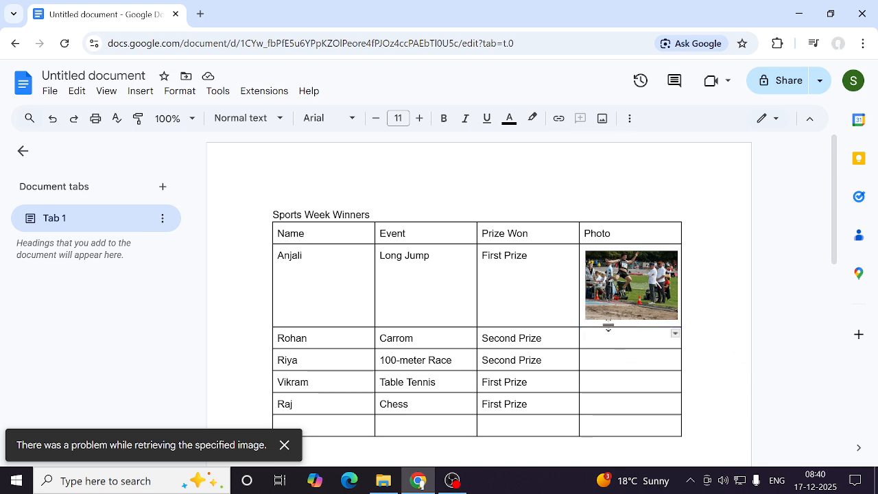
double_click(396, 338)
key("ctrl+c")
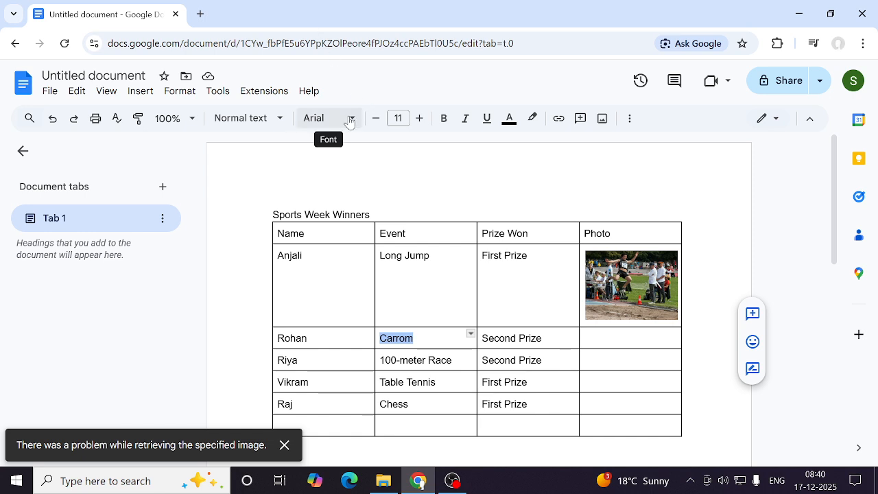
left_click(81, 99)
left_click(120, 193)
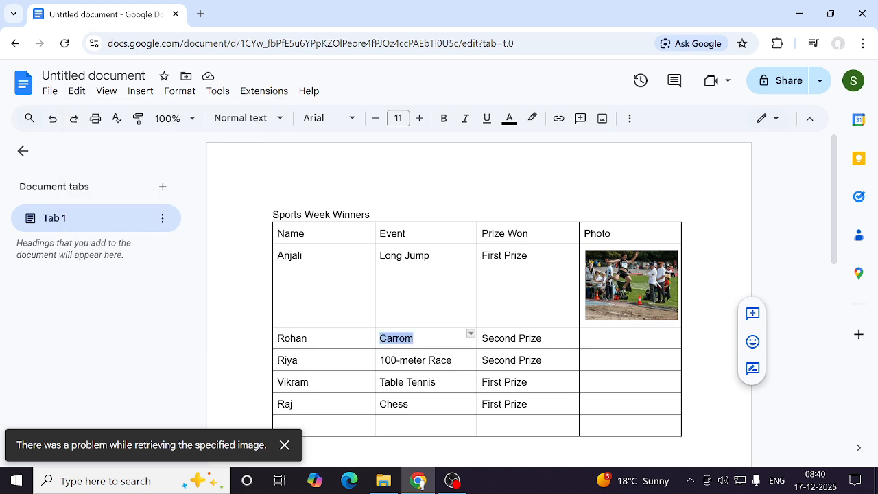
- Open the web image search and replace its previous query with "Carrom"
left_click(140, 90)
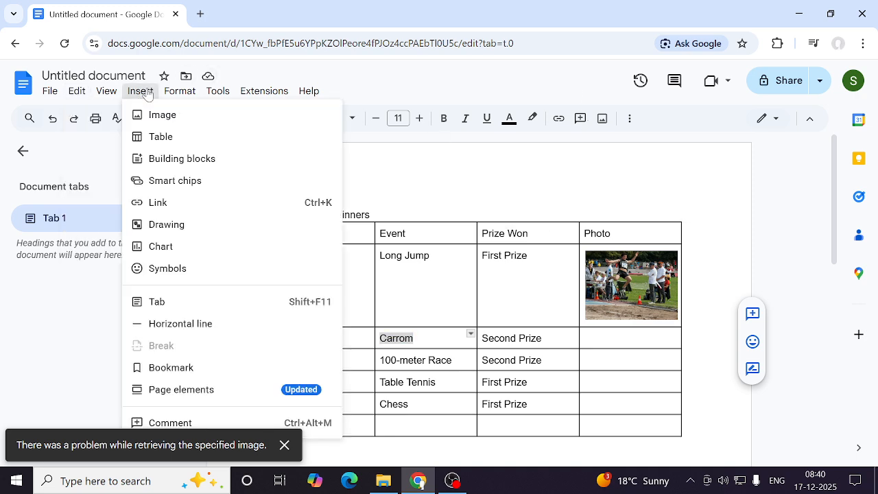
mouse_move(163, 117)
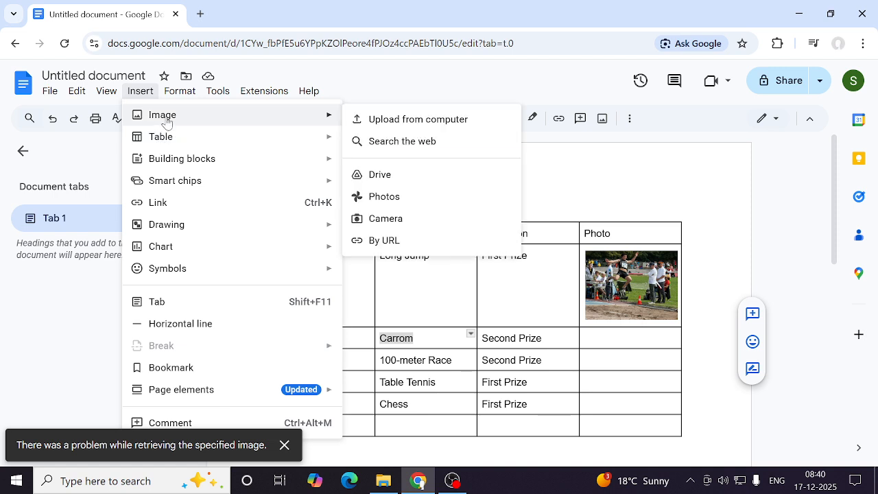
left_click(439, 142)
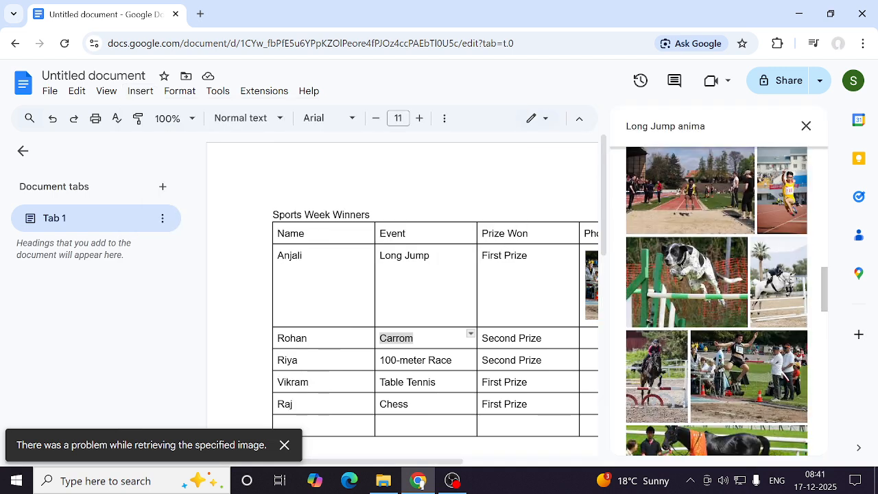
left_click_drag(709, 126, 583, 119)
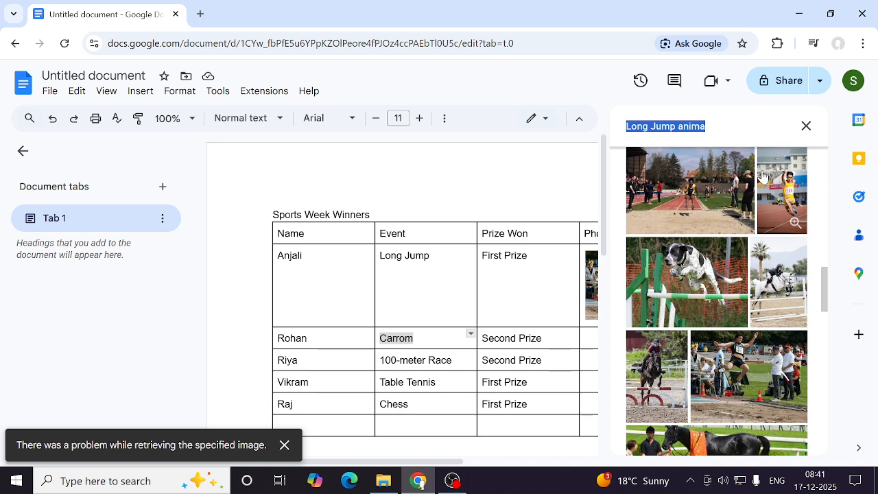
key("ctrl+v")
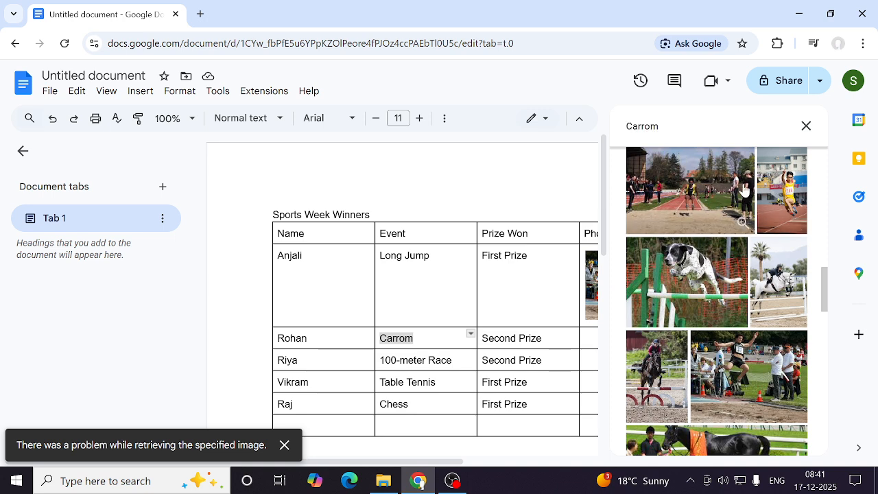
key("Return")
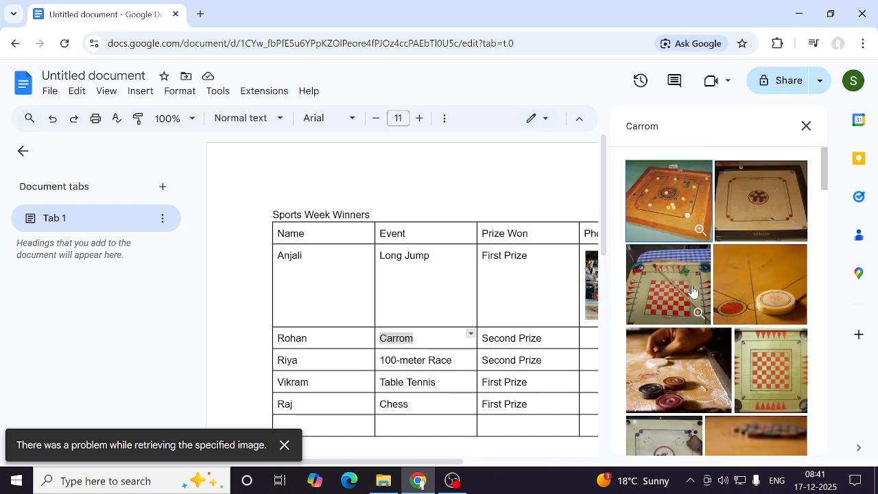
- Try to insert the picture of a hand beside carrom coins over the selected Carrom text, undo it and copy the word again
left_click(672, 367)
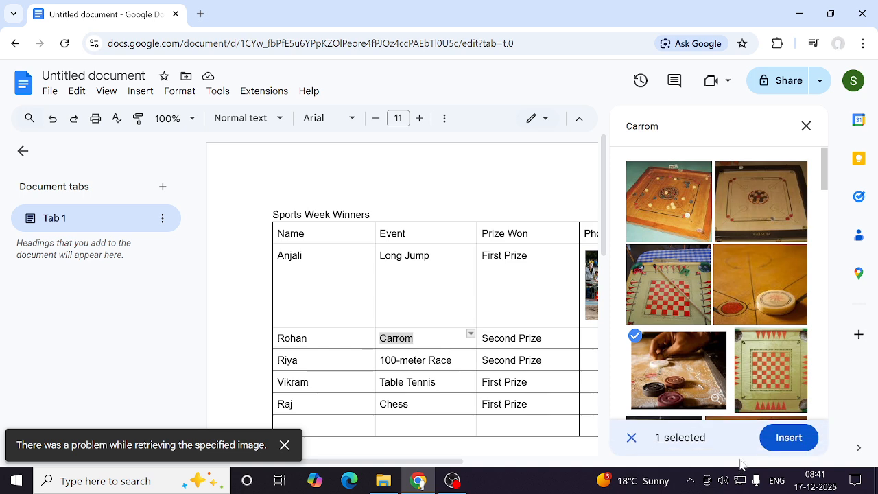
left_click(785, 436)
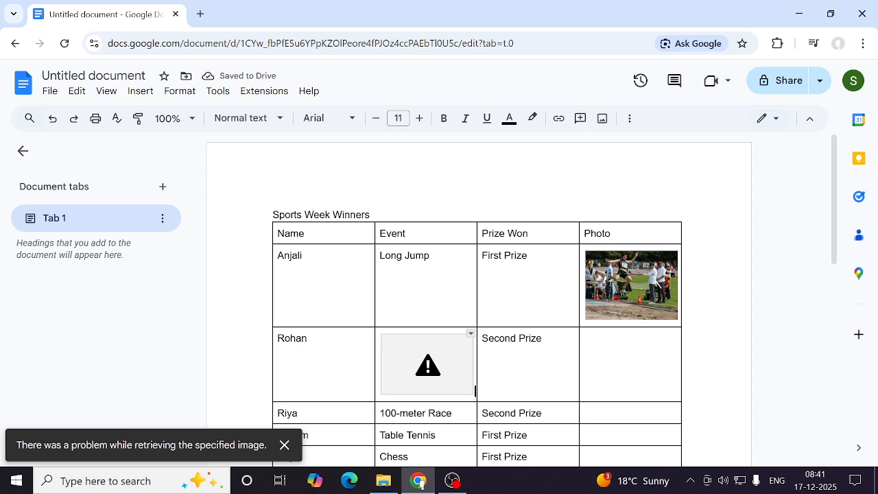
key("ctrl+z")
key("ctrl+c")
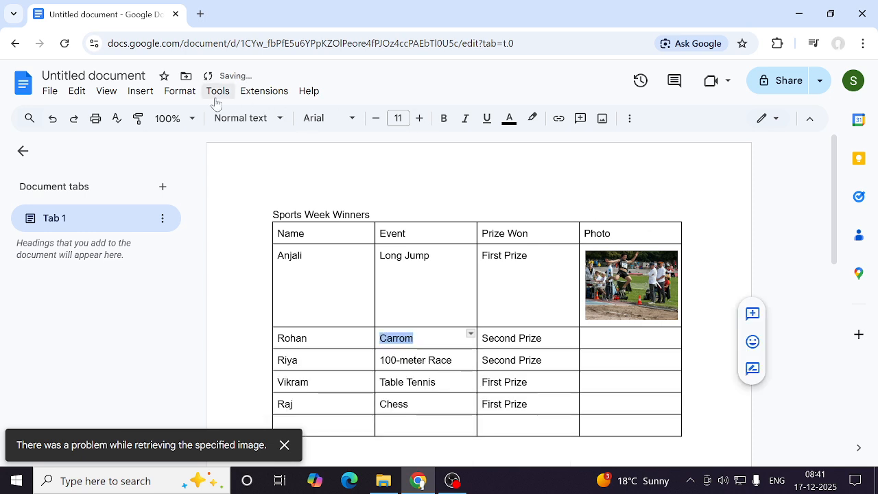
- Try to insert the web image of a green carrom board with red and white checks into the Carrom row's Photo cell
left_click(142, 91)
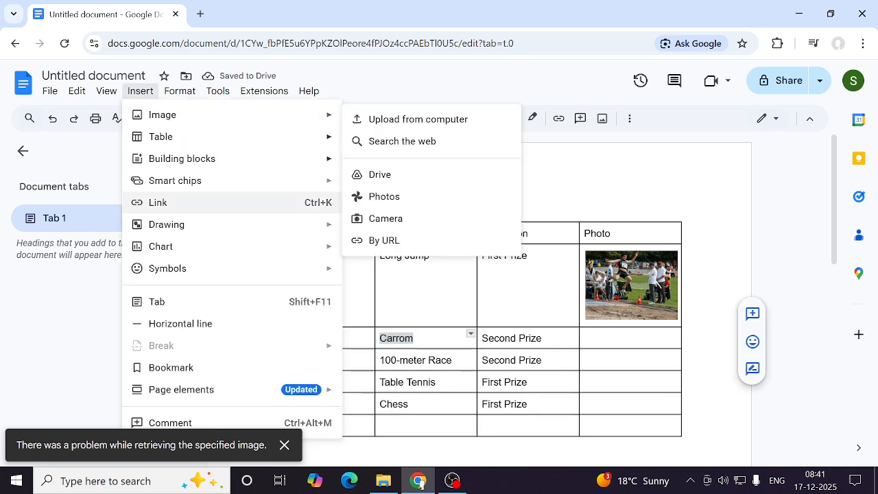
left_click(612, 339)
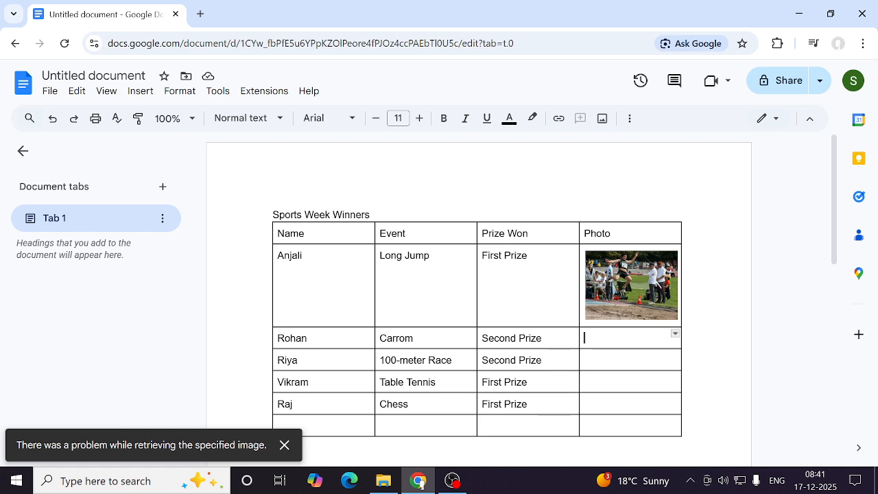
left_click(405, 338)
left_click(669, 340)
left_click(139, 92)
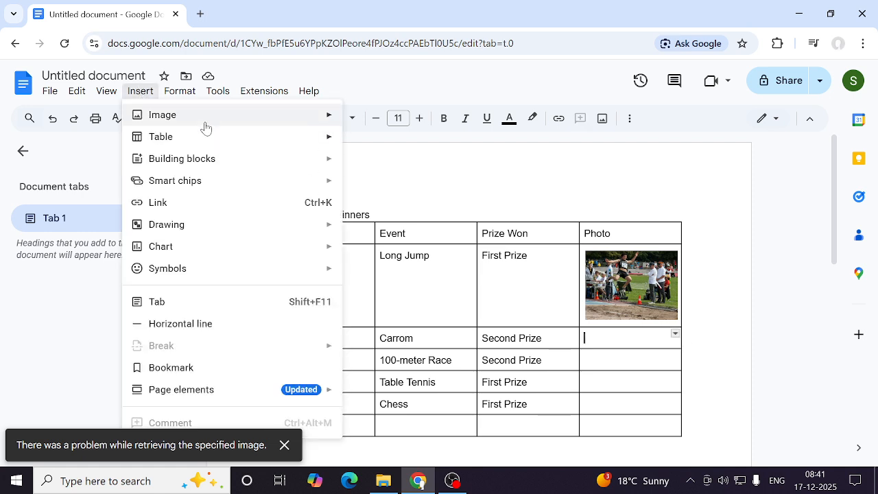
mouse_move(266, 118)
left_click(397, 141)
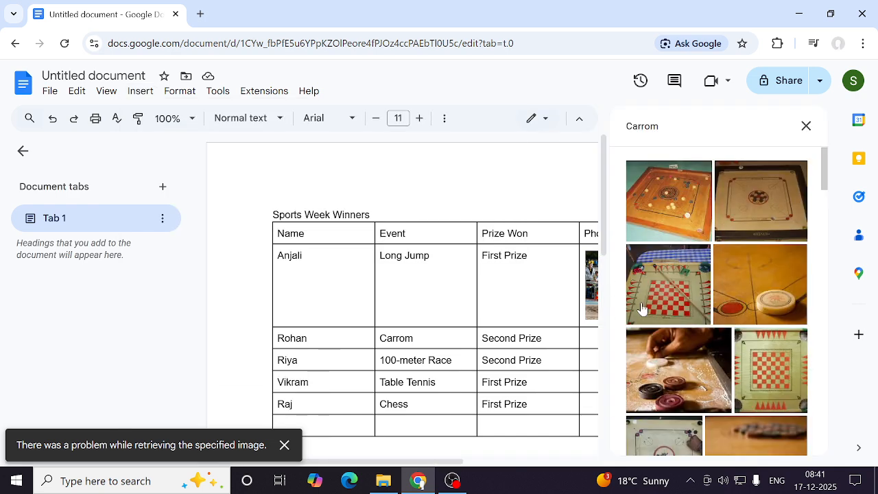
left_click(672, 291)
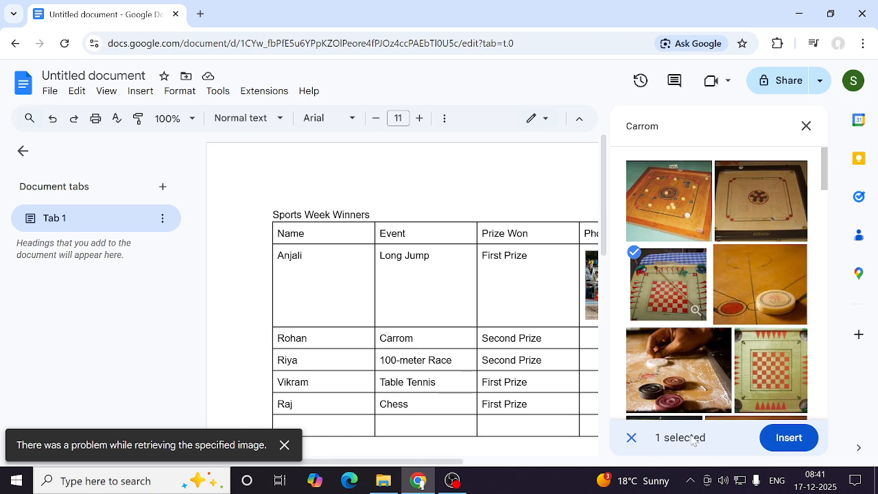
left_click(785, 437)
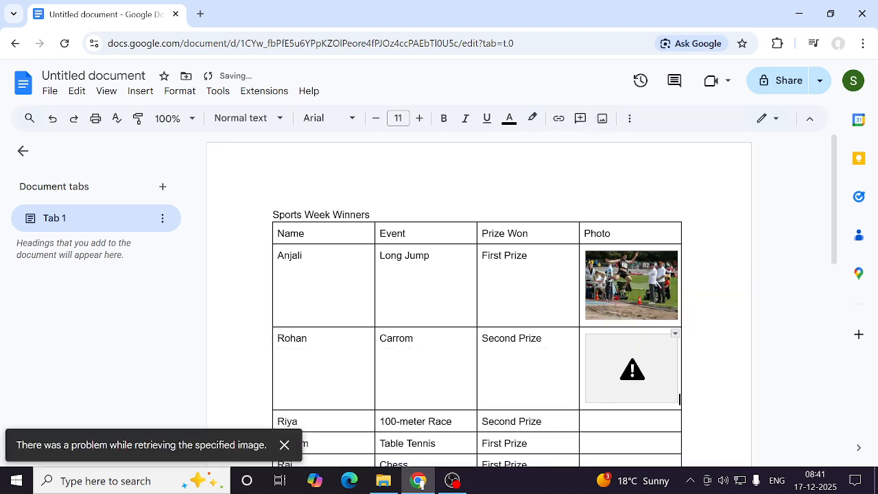
- Dismiss the image error notice and delete the broken picture from the Carrom row's Photo cell
left_click(284, 445)
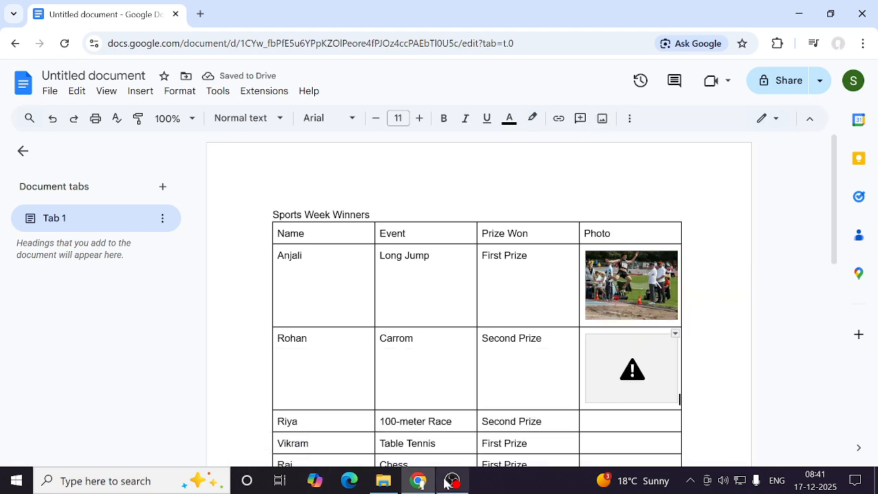
left_click(613, 377)
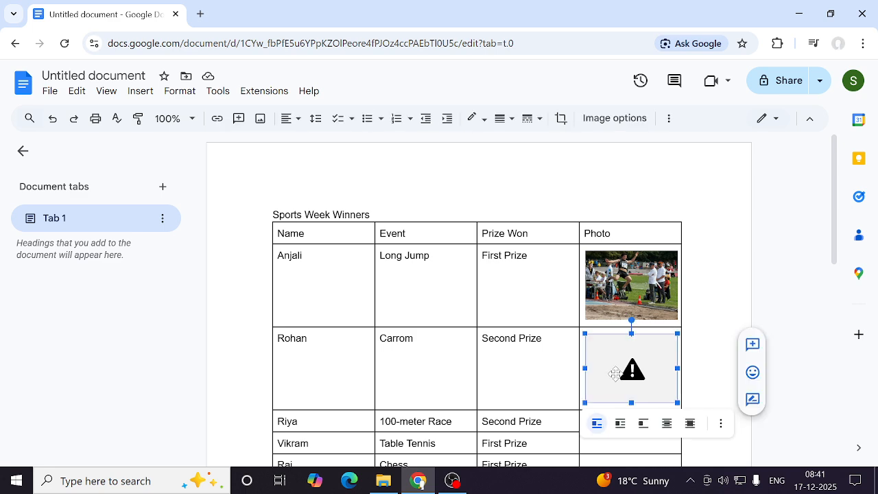
key("Delete")
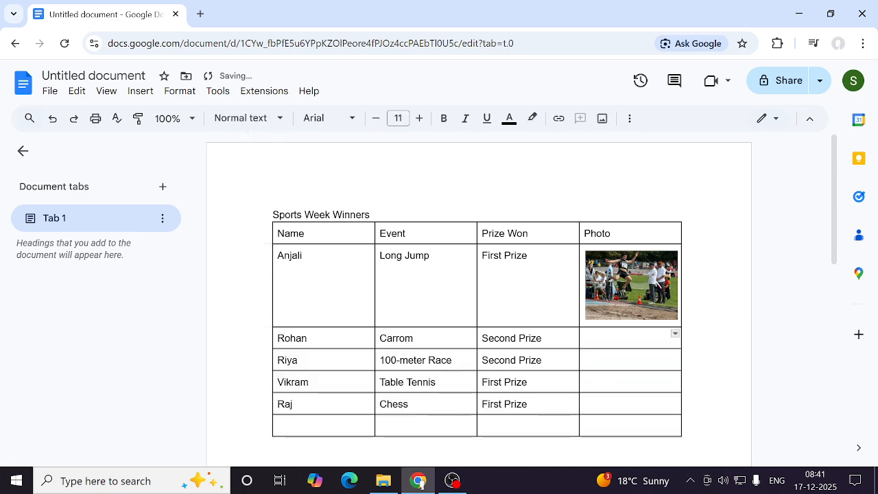
- Search Google Images for "Carrom" in a new browser tab
left_click(200, 14)
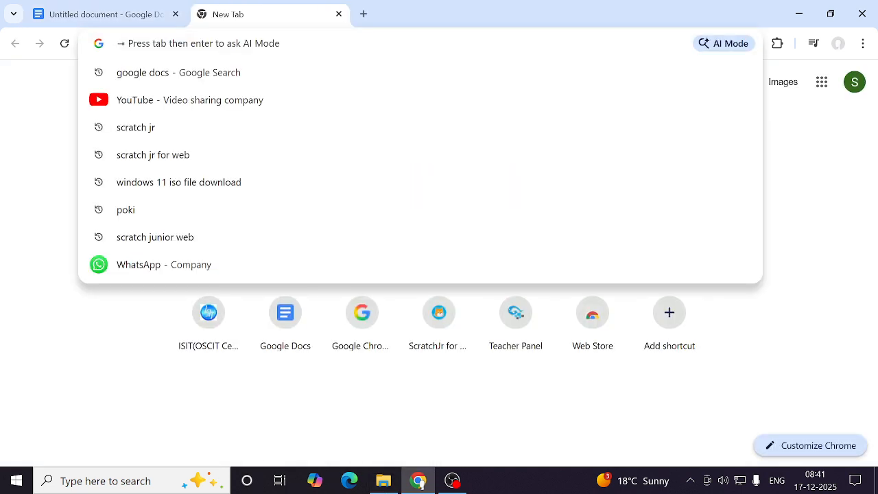
type("goo")
left_click(211, 71)
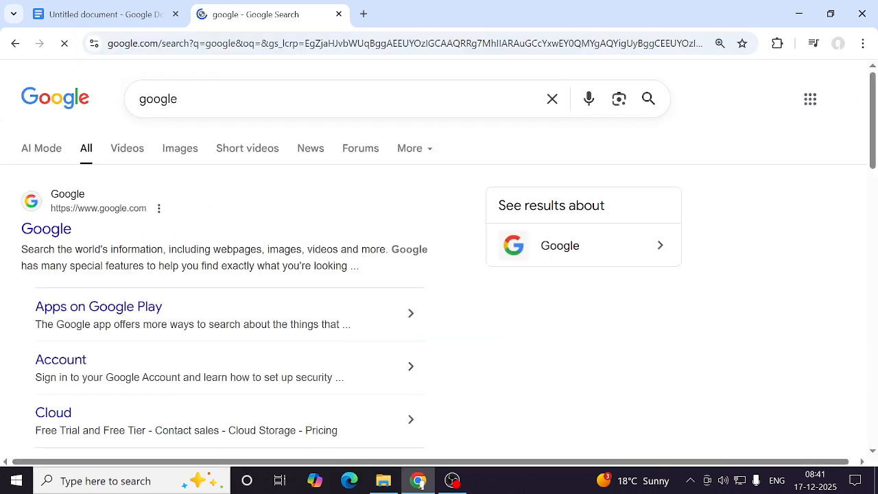
left_click_drag(189, 100, 81, 104)
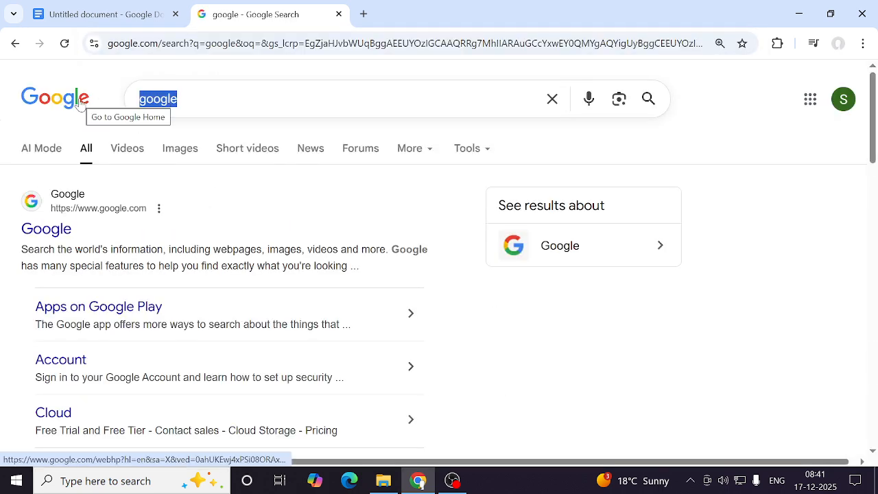
key("ctrl+v")
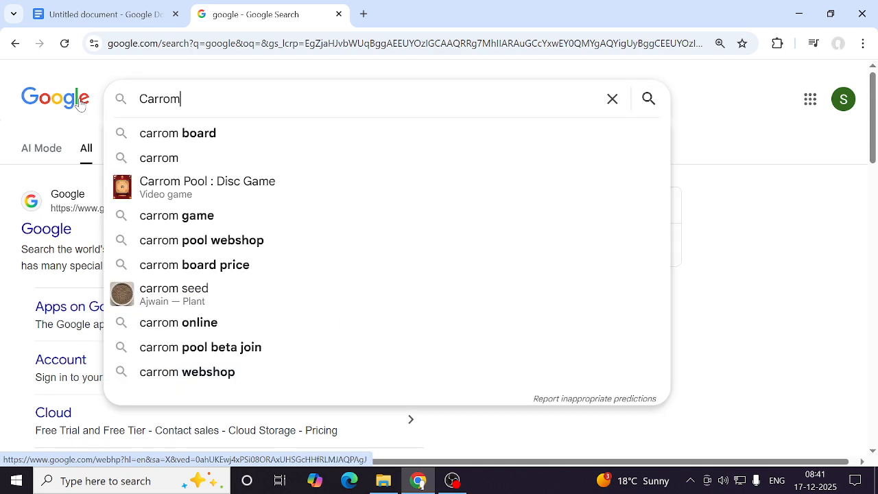
key("Return")
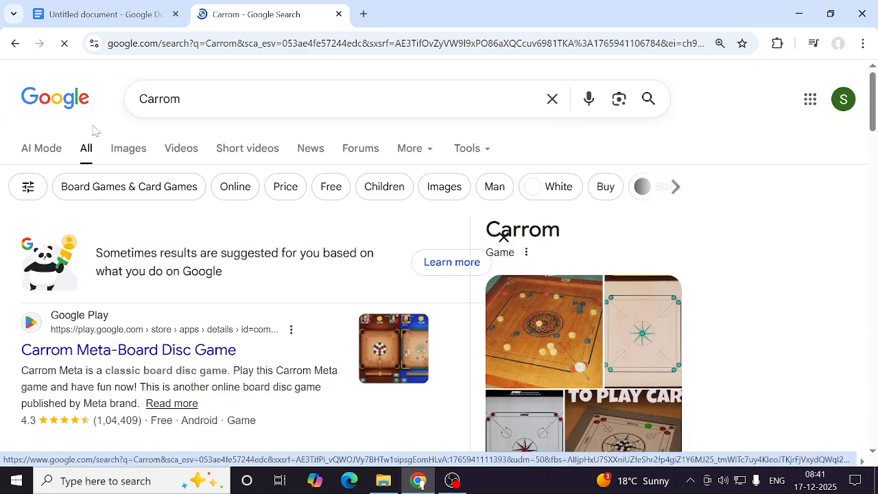
left_click(128, 148)
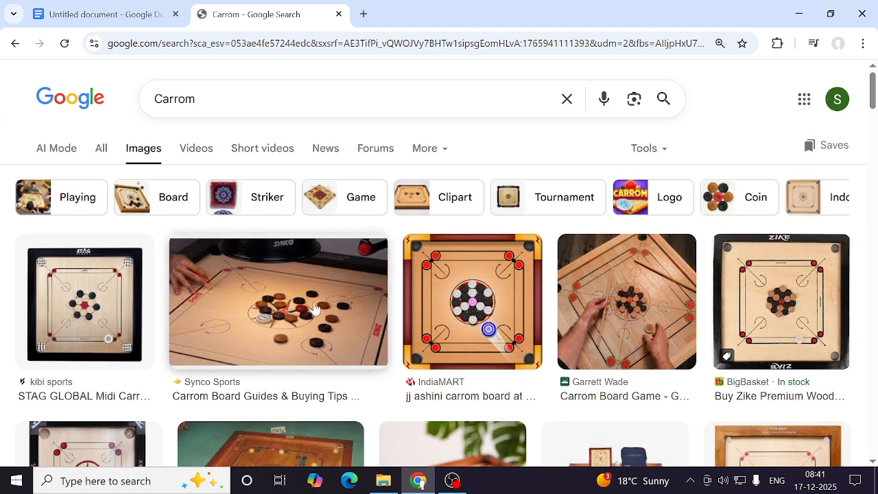
left_click(108, 291)
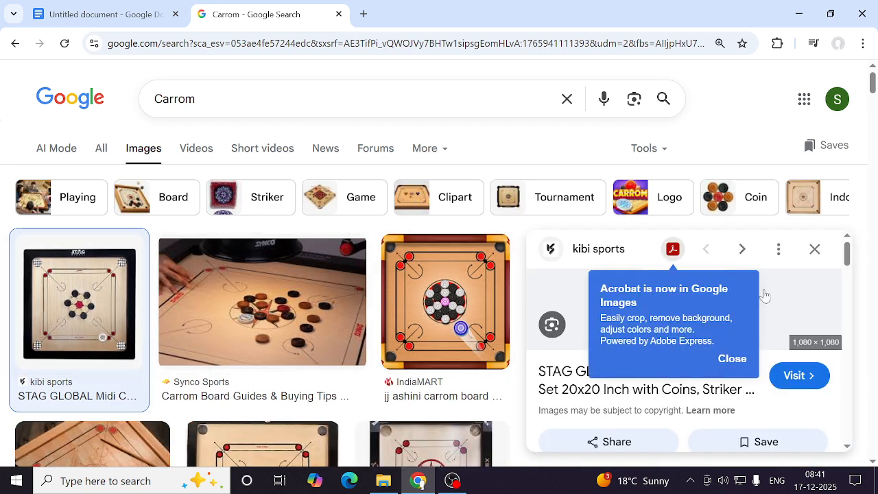
left_click(731, 358)
right_click(683, 310)
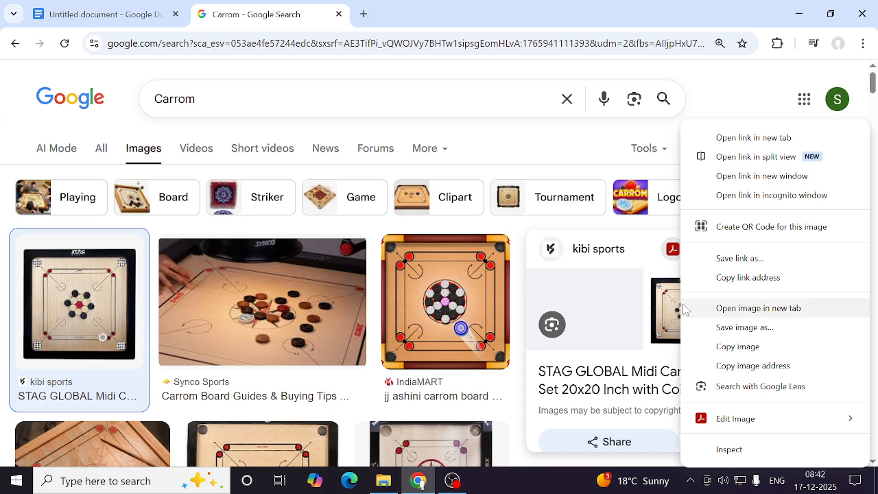
left_click(753, 329)
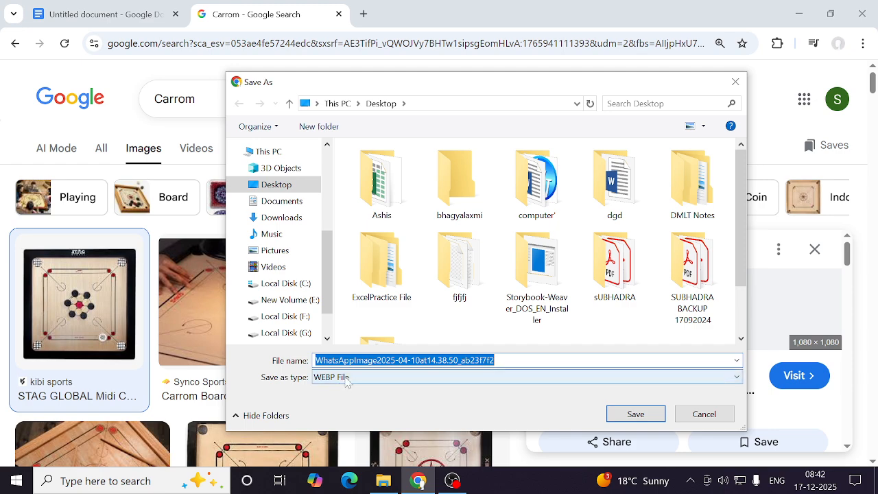
left_click(733, 81)
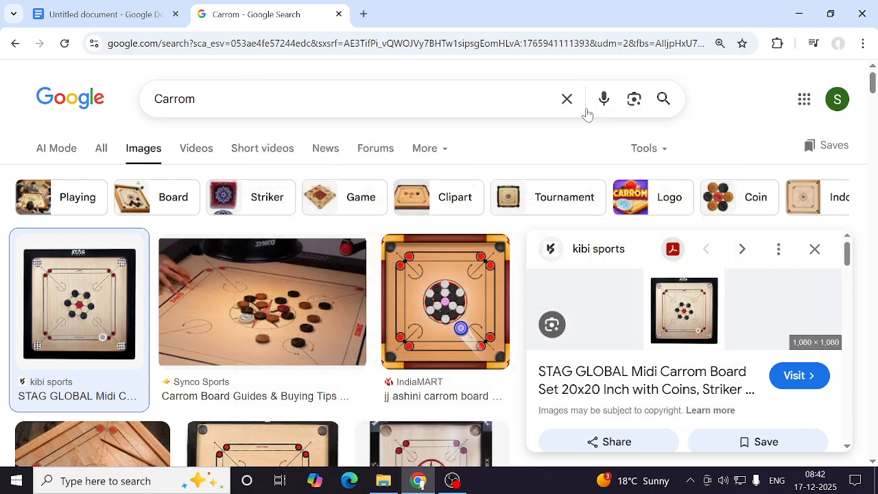
scroll(357, 288, "down", 4)
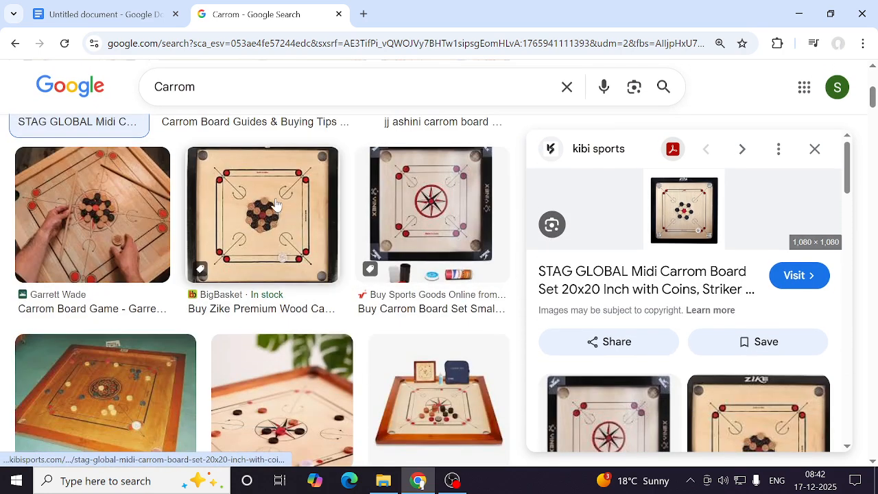
left_click(288, 226)
right_click(688, 232)
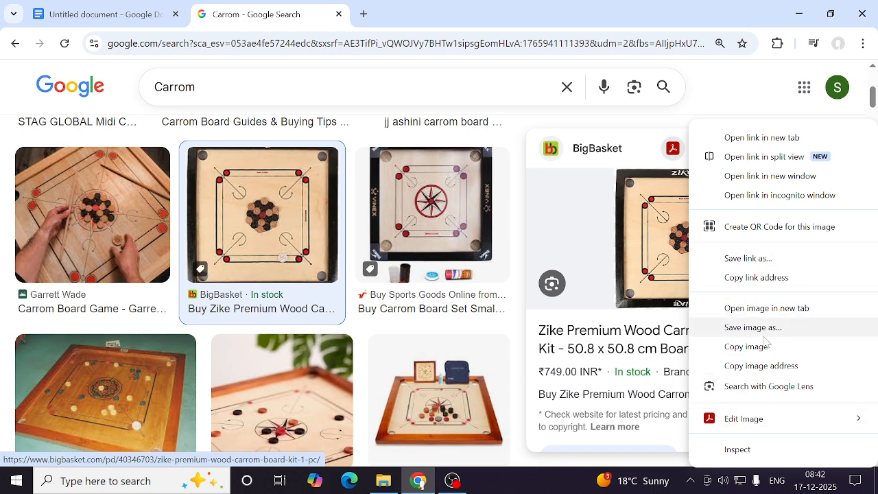
left_click(752, 327)
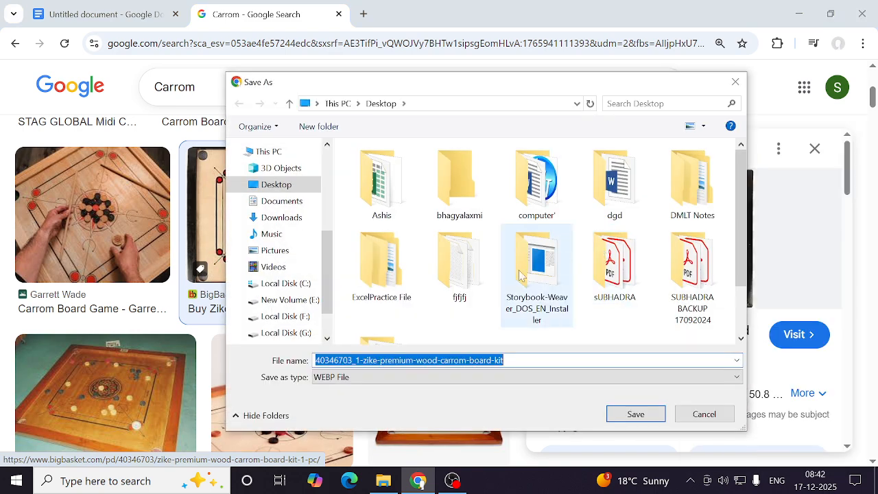
left_click(735, 82)
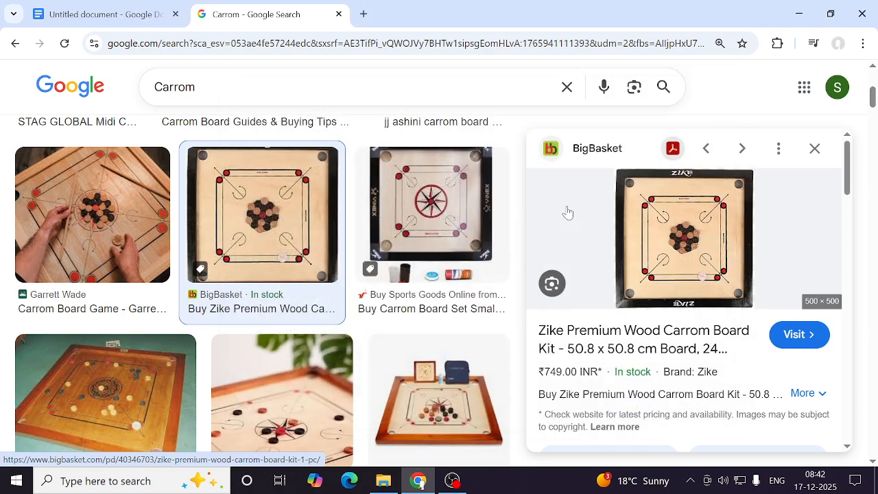
- Save the "History of Carrom" image from the search results to the Desktop as a JPEG named Carrom
scroll(418, 259, "down", 3)
scroll(419, 260, "down", 8)
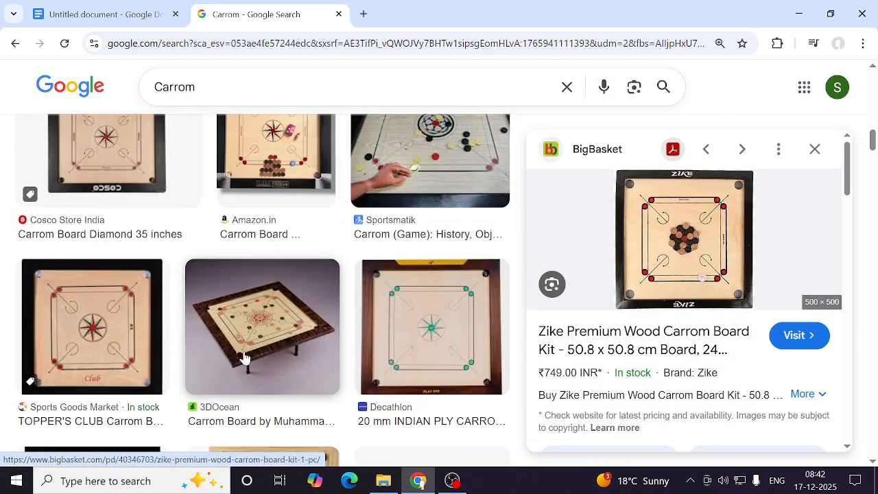
scroll(99, 345, "down", 5)
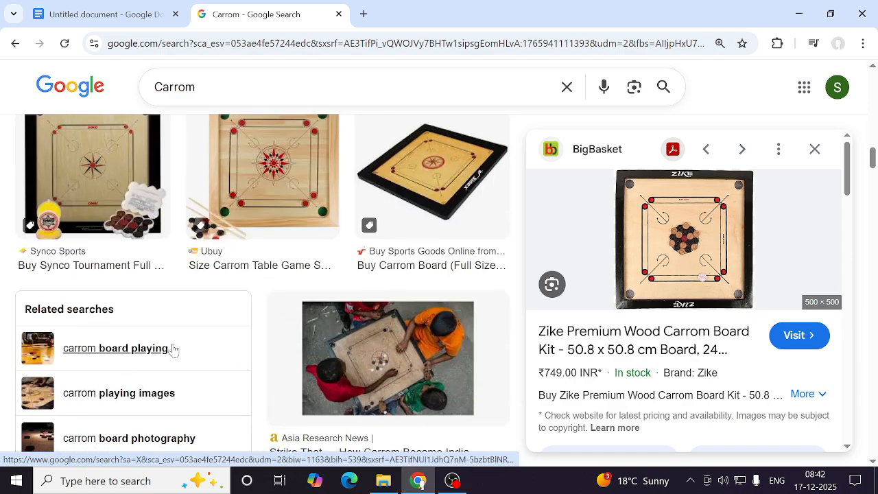
scroll(222, 327, "down", 4)
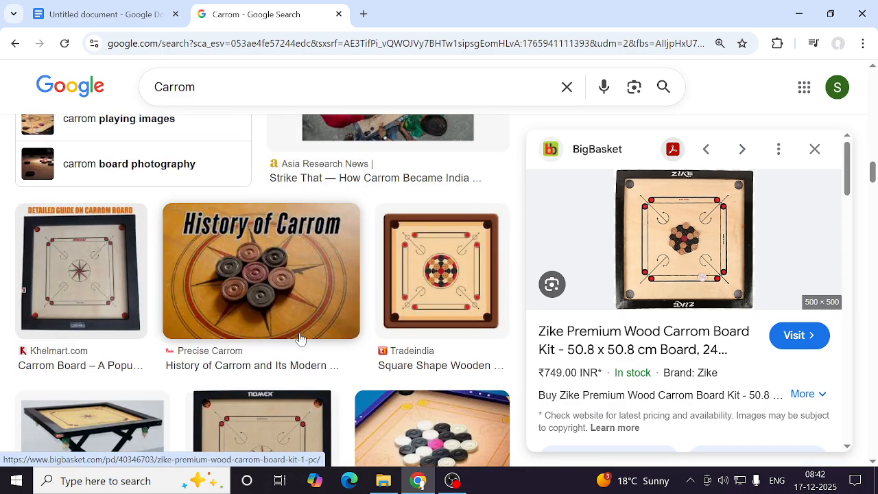
left_click(192, 290)
right_click(656, 250)
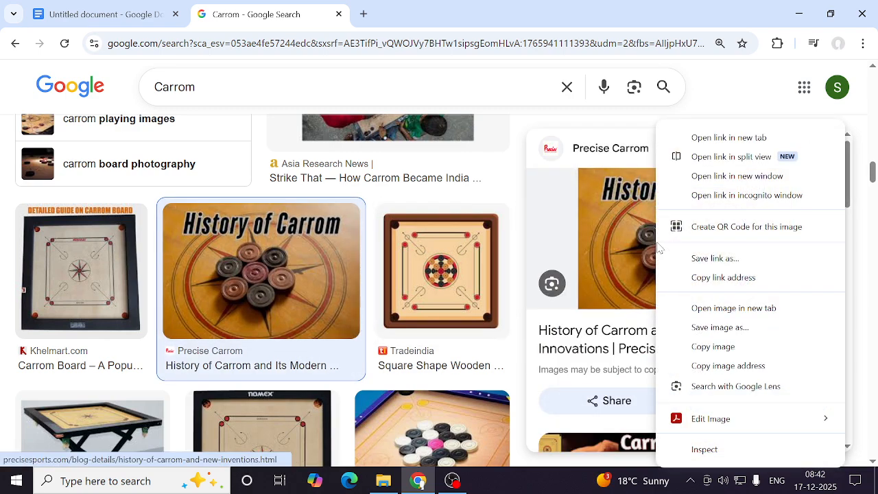
left_click(710, 338)
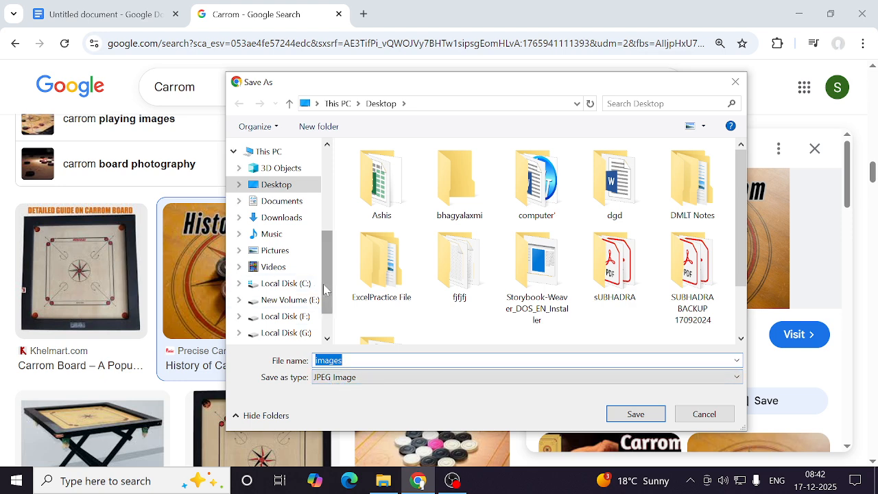
scroll(272, 291, "up", 2)
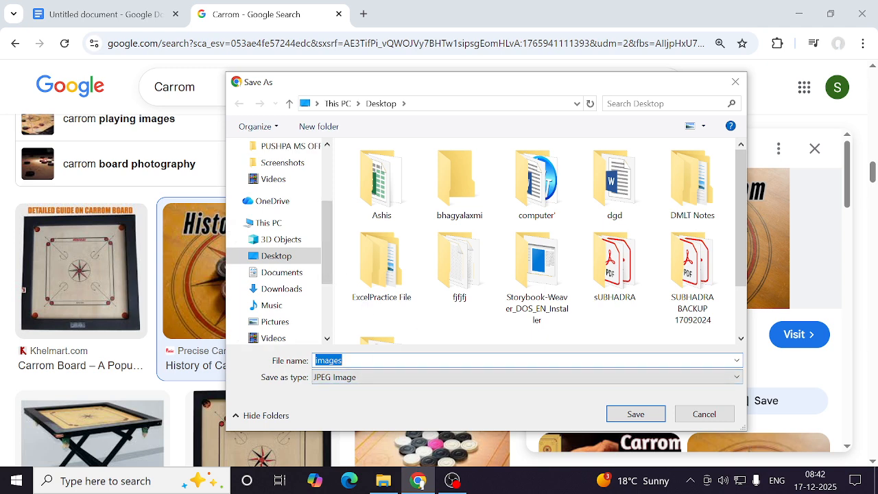
type("Carrom")
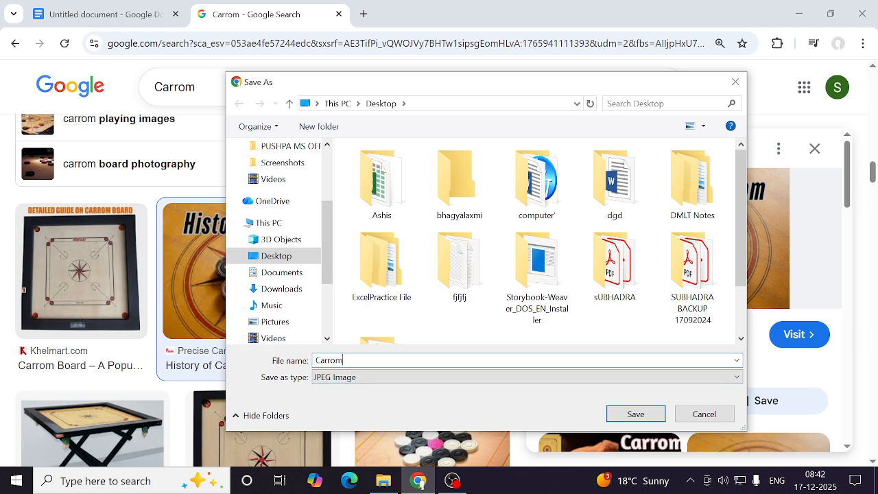
left_click(635, 413)
- Return to the Google Docs document and insert the Carrom picture from the Desktop into the Carrom row's Photo cell
left_click(124, 15)
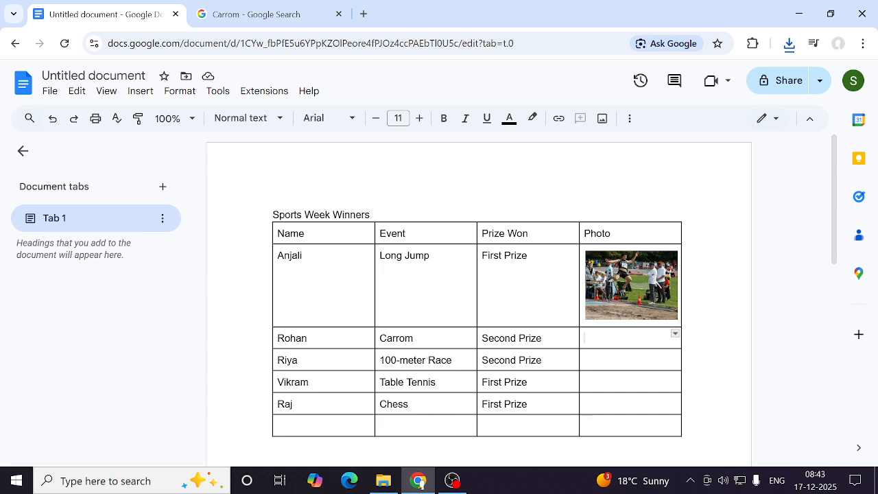
left_click(135, 91)
mouse_move(154, 116)
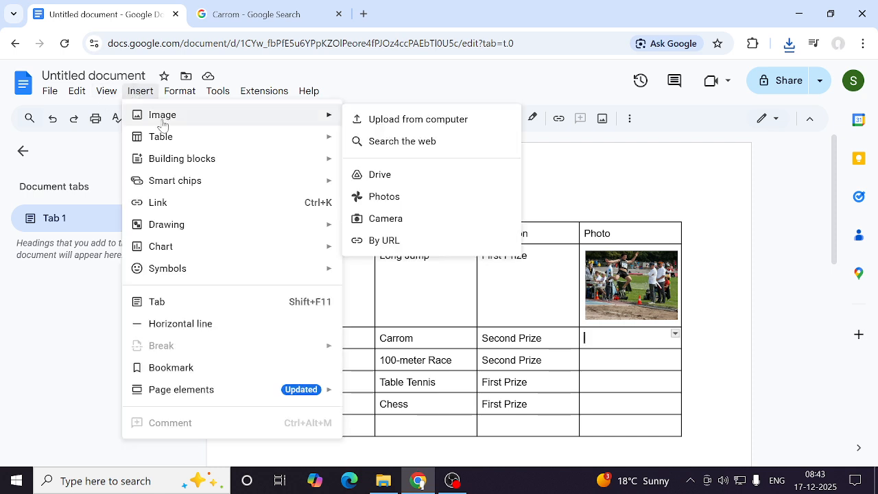
left_click(418, 121)
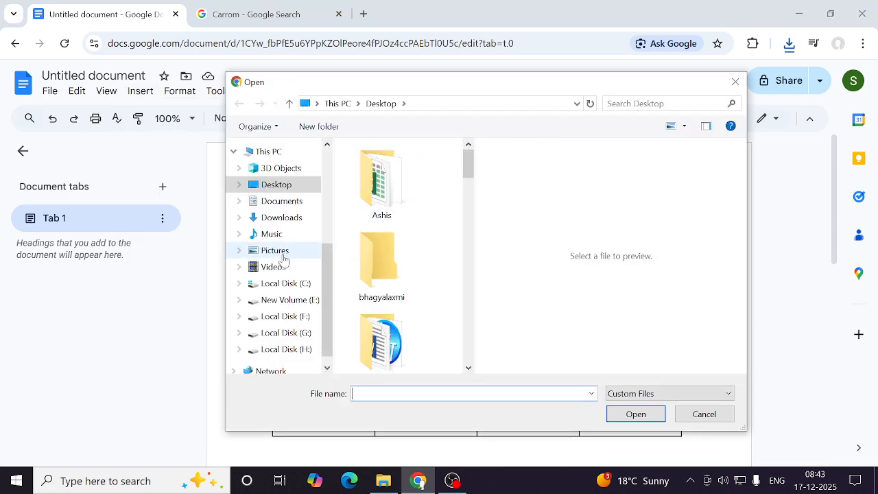
left_click_drag(327, 288, 327, 179)
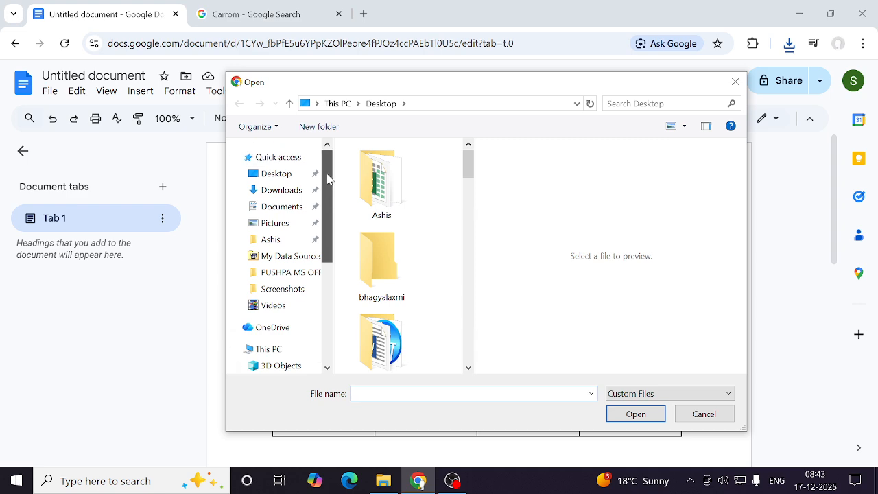
left_click(272, 174)
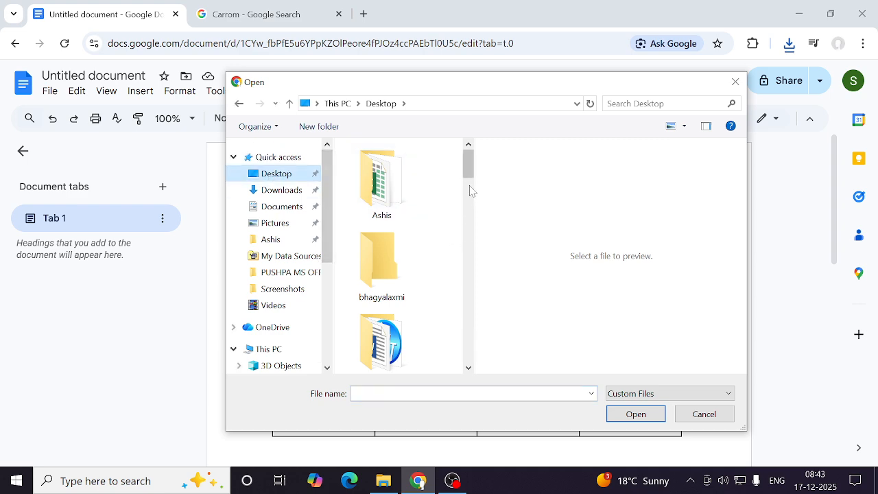
left_click_drag(469, 168, 473, 299)
left_click(382, 259)
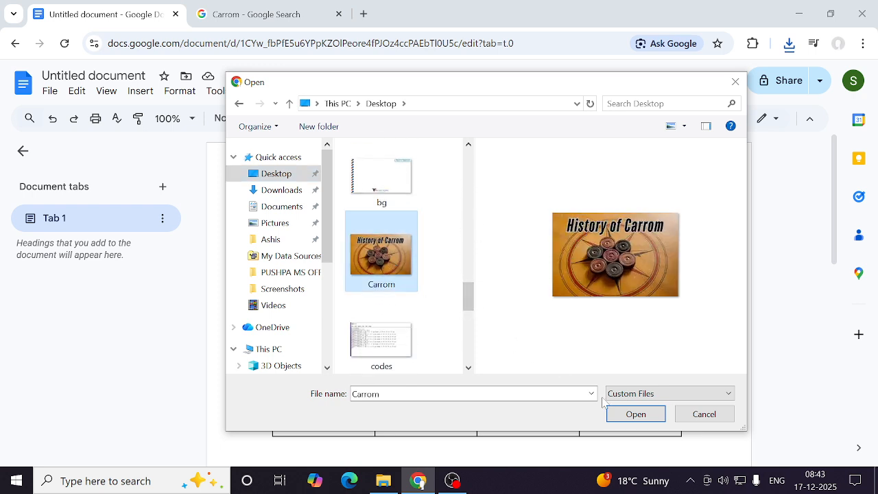
left_click(636, 415)
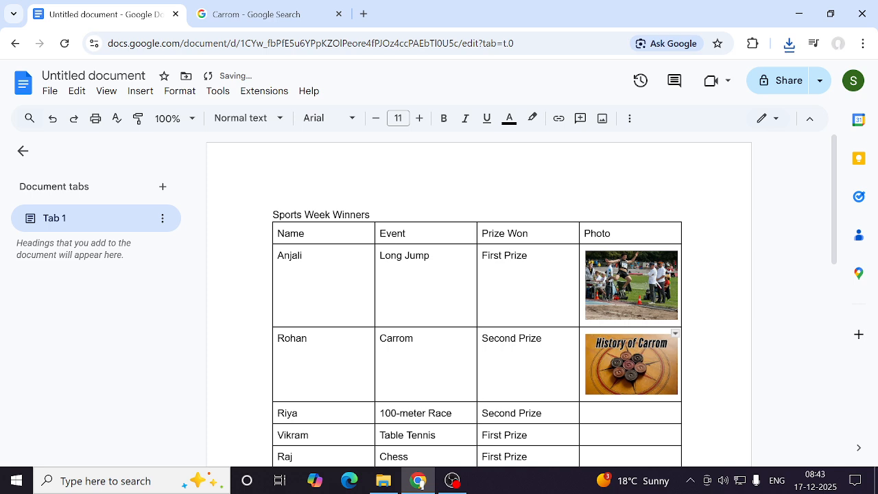
- Copy "100-meter Race" from the table's Event column and search Google Images for it in place of Carrom
left_click(627, 414)
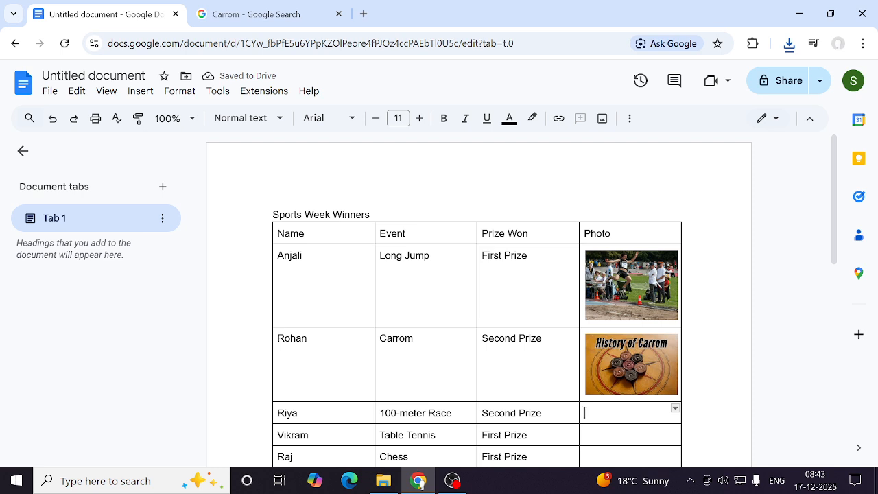
left_click_drag(452, 412, 391, 413)
key("ctrl+c")
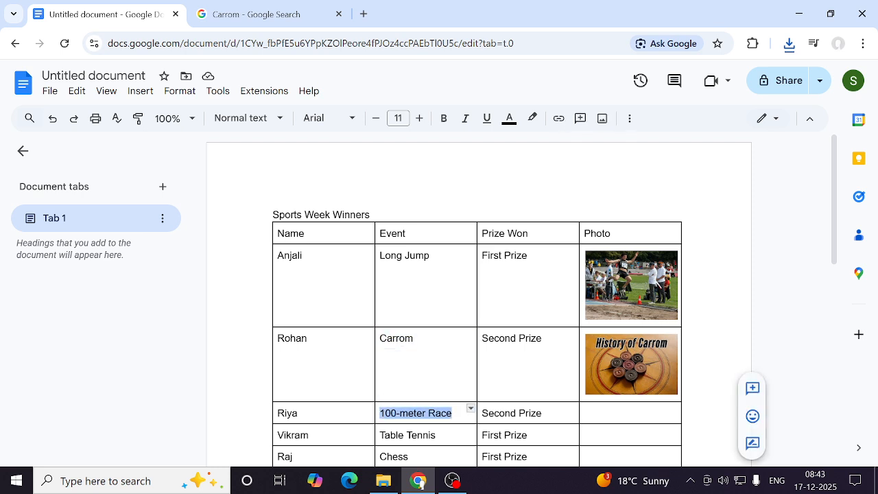
left_click(251, 19)
left_click_drag(214, 88, 129, 89)
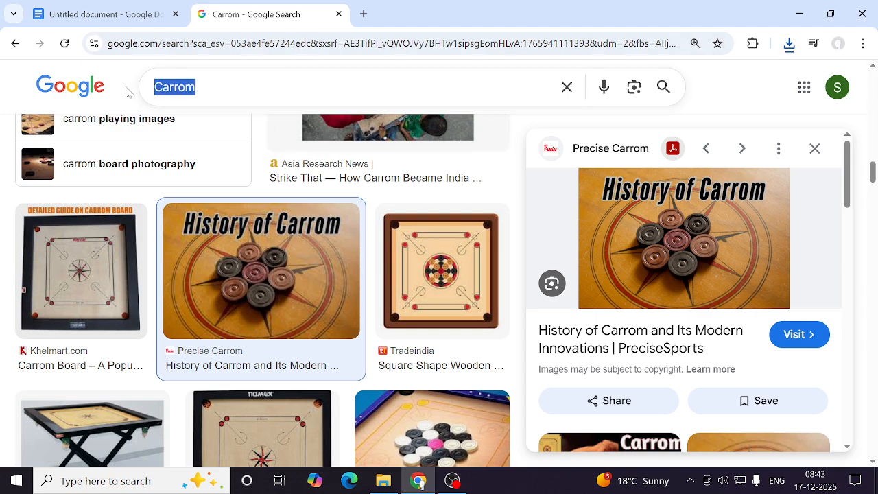
key("ctrl+v")
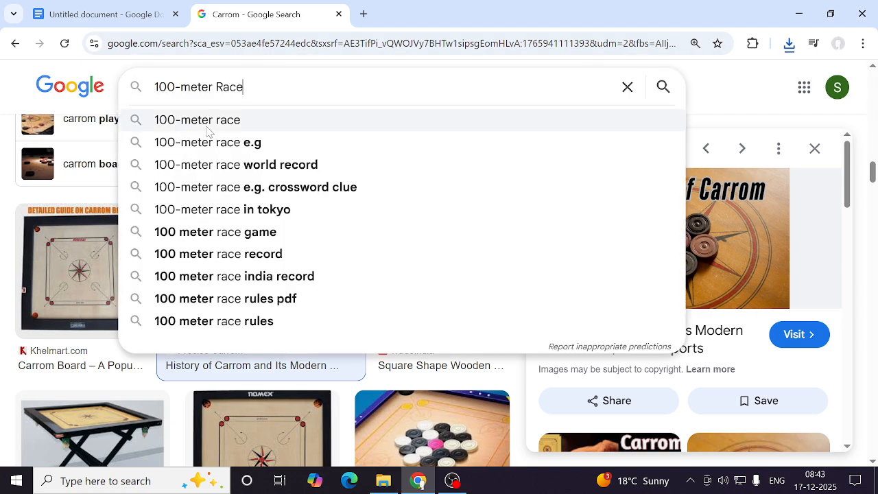
key("Return")
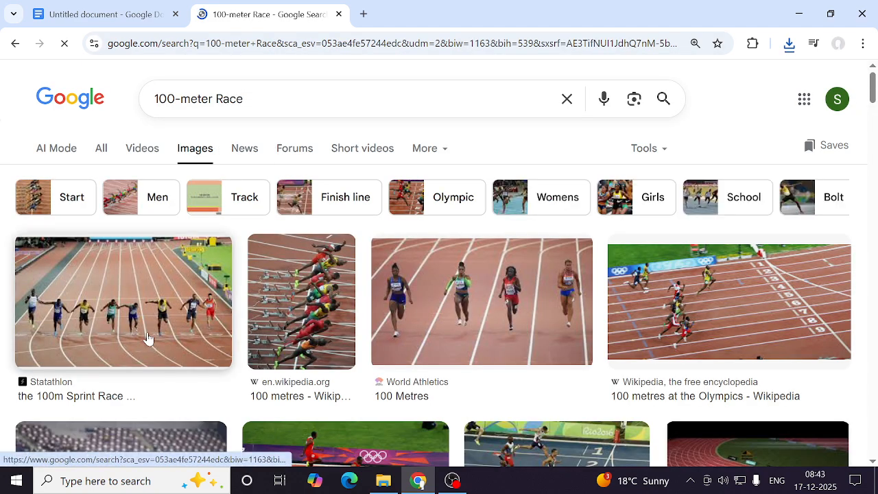
- Save the MARCA image of sprinters on the track to the Desktop as a JPEG named 100-meter Race
scroll(418, 337, "down", 4)
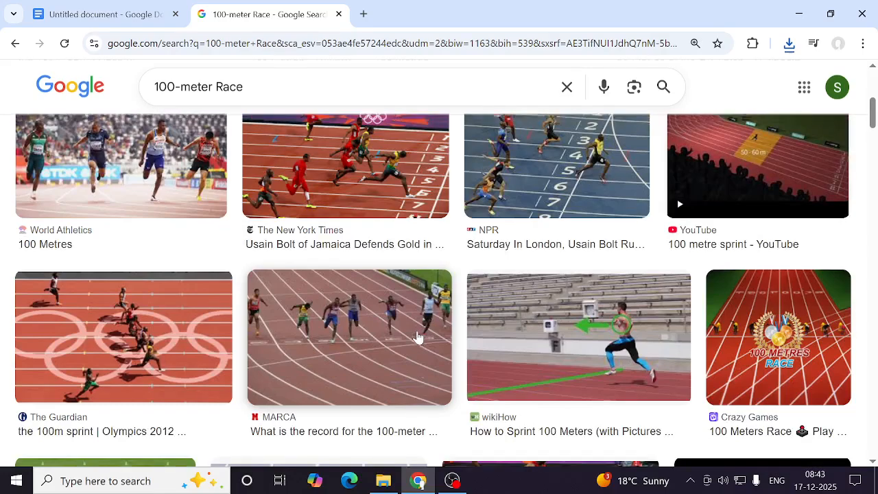
scroll(418, 337, "up", 3)
scroll(568, 396, "down", 3)
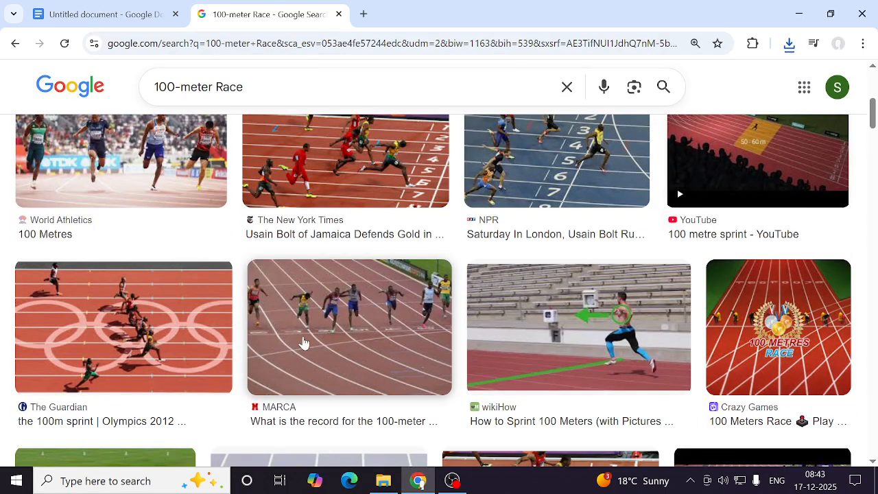
left_click(303, 343)
right_click(637, 245)
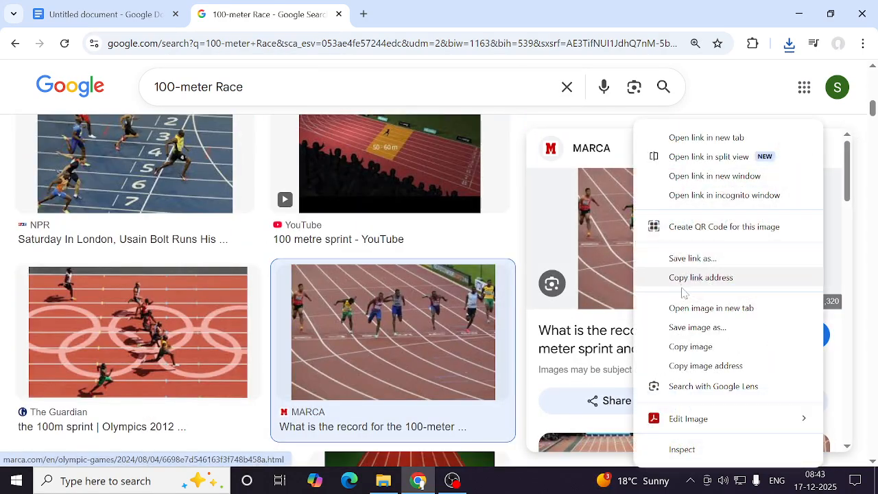
left_click(697, 327)
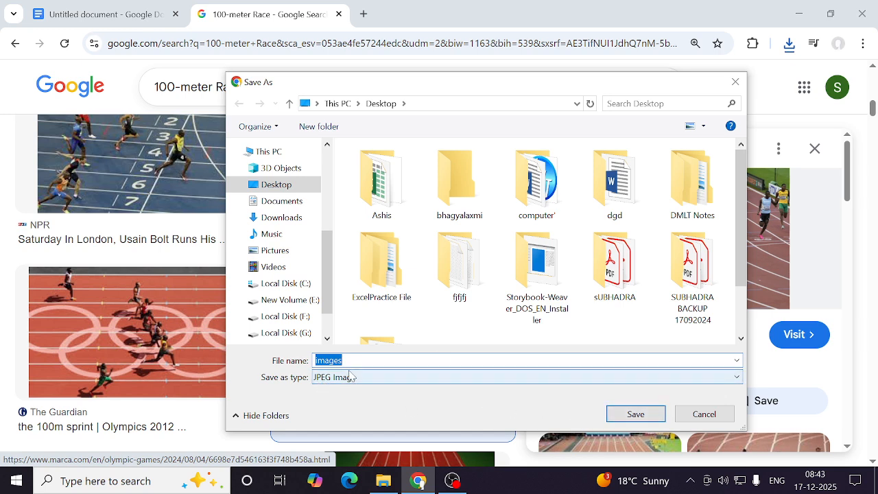
key("ctrl+v")
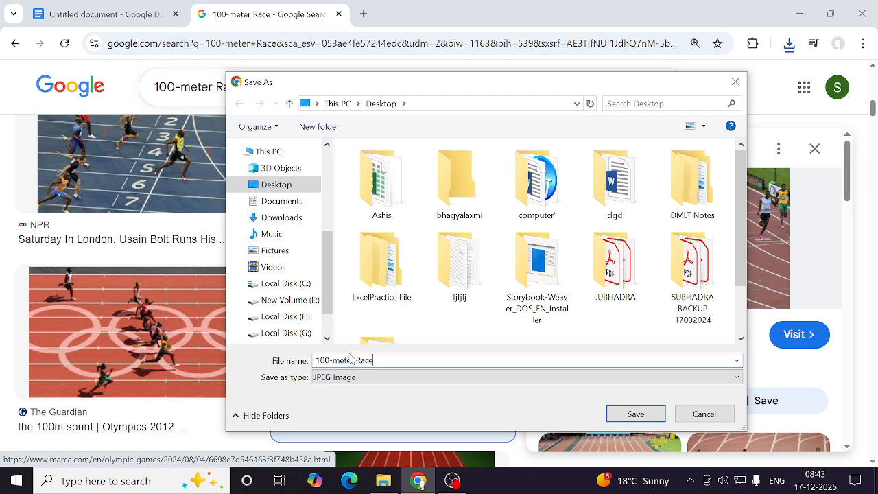
left_click(626, 417)
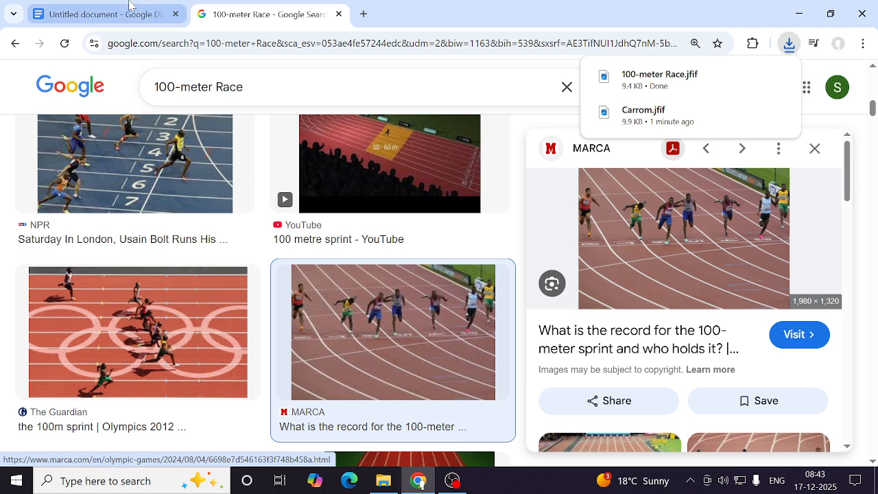
- Return to the Google Docs document and insert the 100-meter Race picture from the Desktop into the 100-meter Race row's Photo cell
left_click(78, 8)
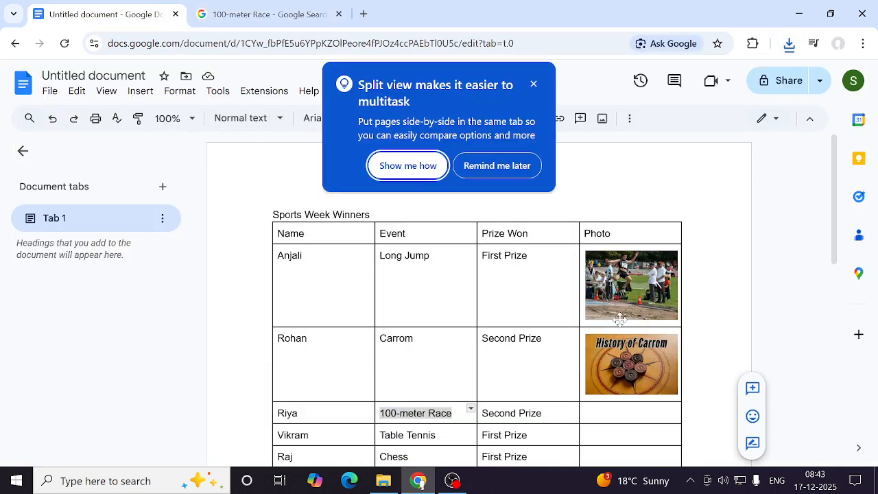
scroll(611, 352, "down", 2)
left_click(619, 275)
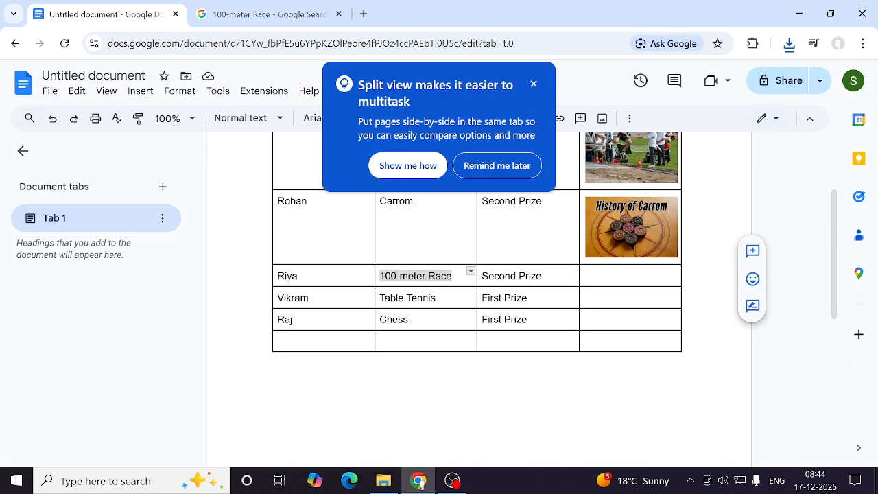
left_click(519, 166)
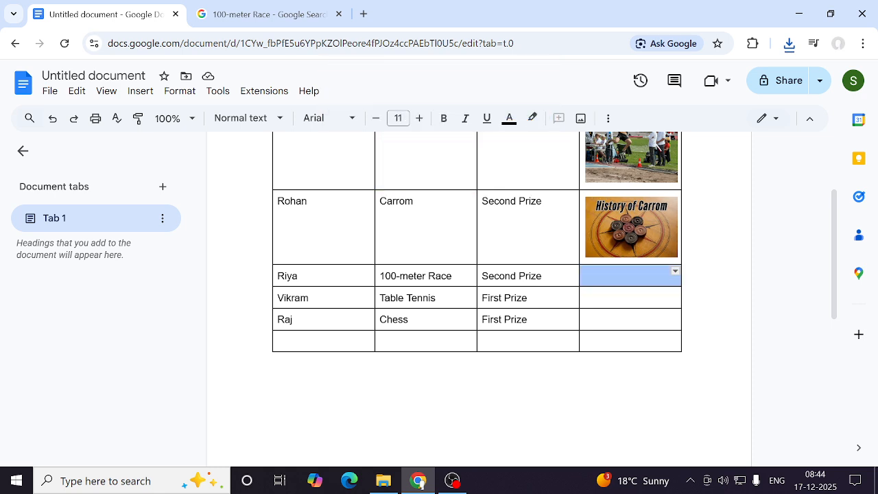
left_click(141, 93)
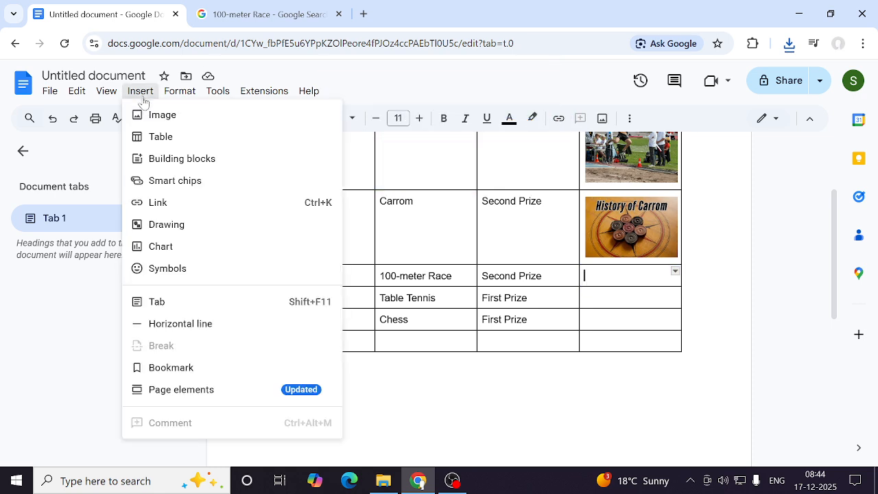
left_click(412, 120)
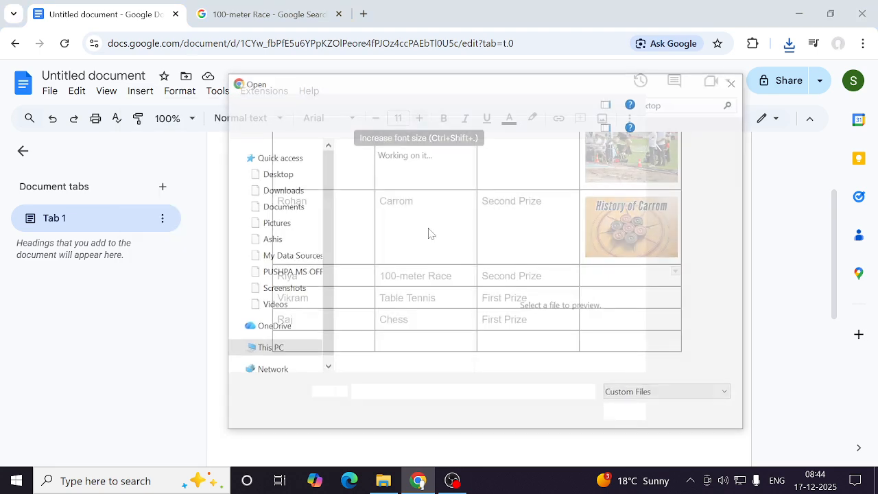
left_click(277, 185)
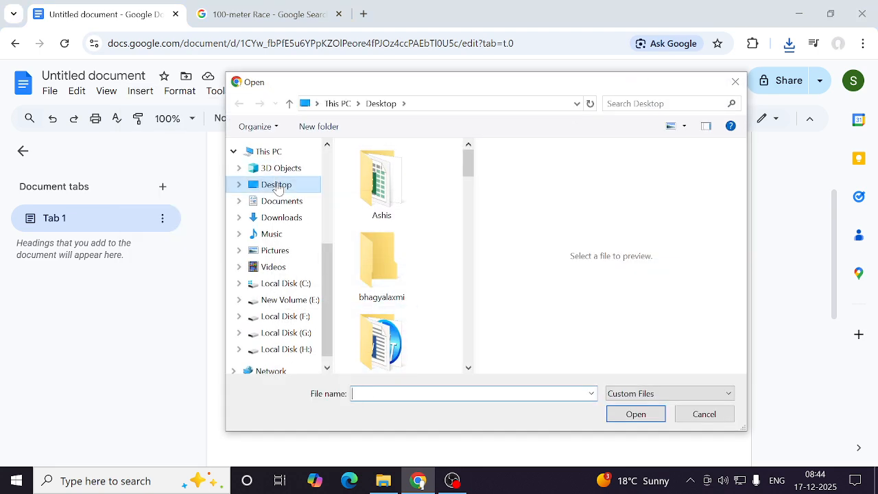
left_click(425, 393)
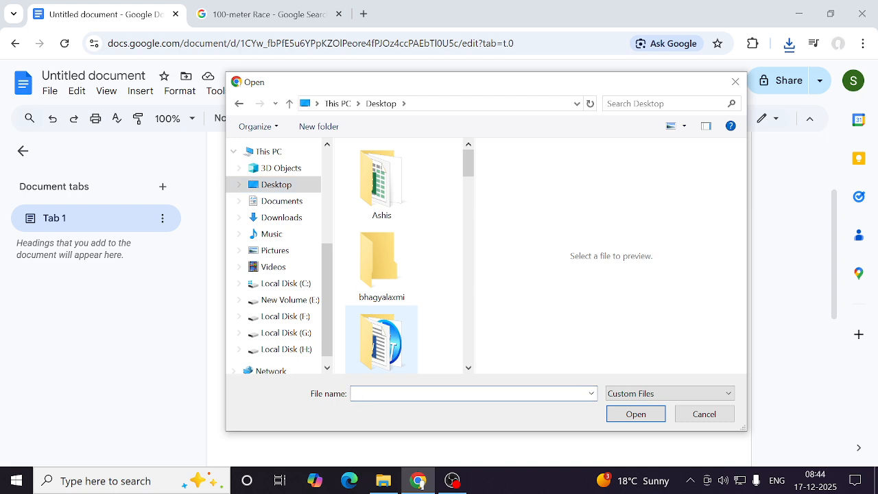
type("100 meter Race")
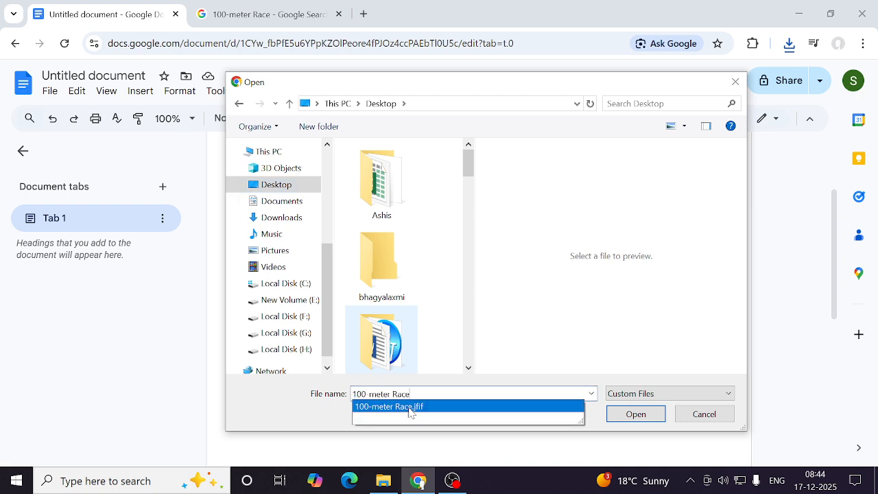
left_click(491, 407)
left_click(635, 414)
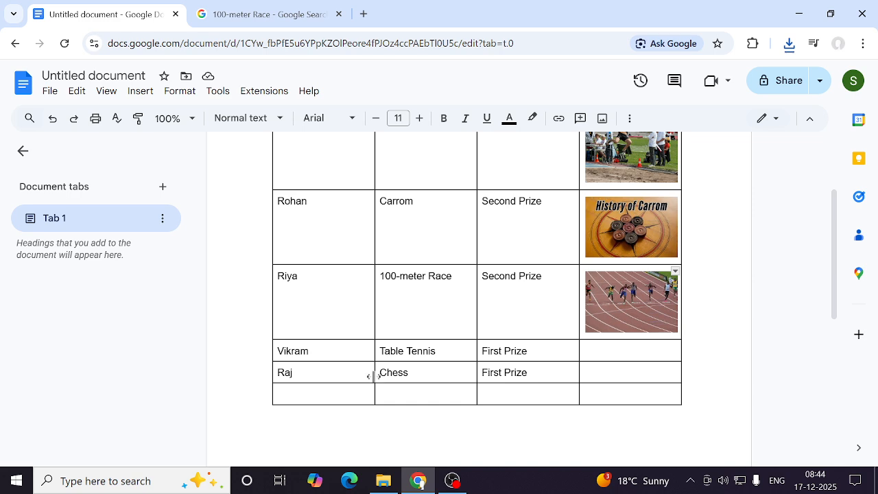
- Center the "Sports Week Winners" title above the table
scroll(401, 196, "up", 2)
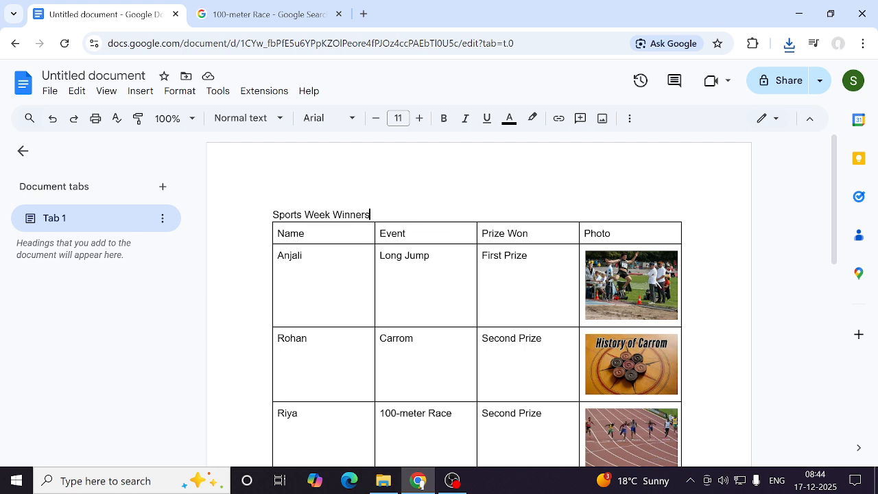
left_click_drag(370, 215, 271, 216)
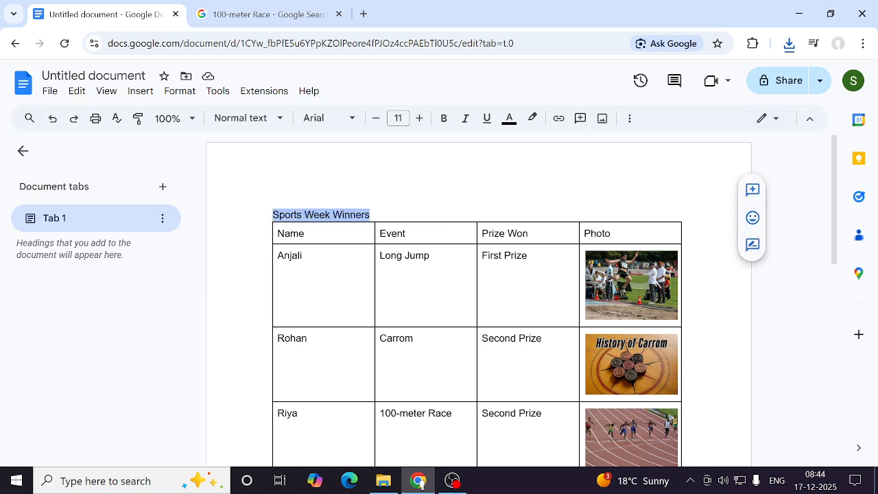
left_click(631, 120)
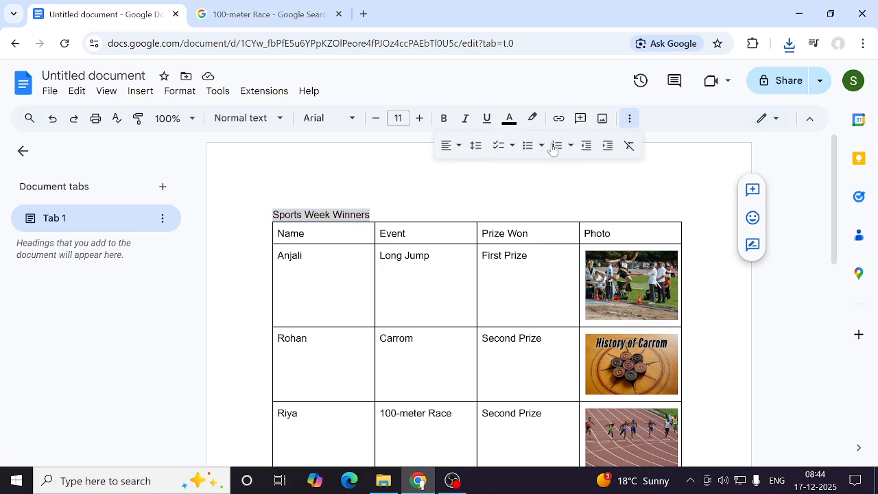
left_click(457, 147)
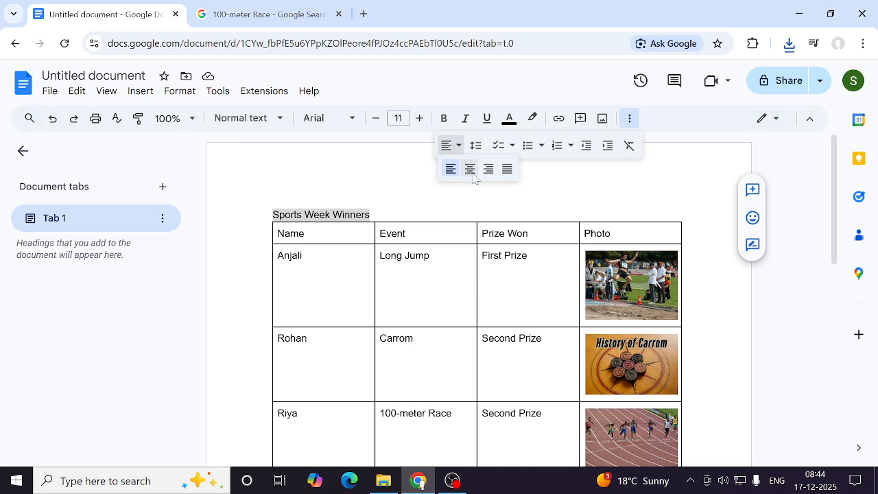
left_click(471, 173)
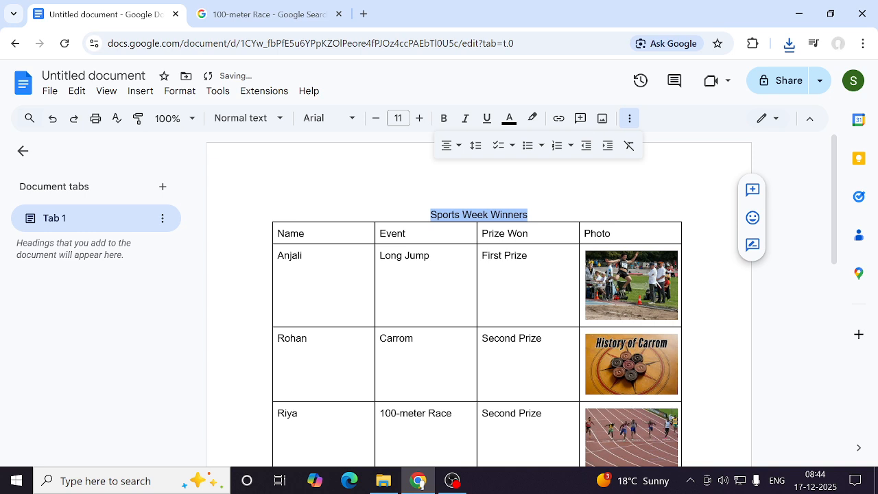
left_click(454, 147)
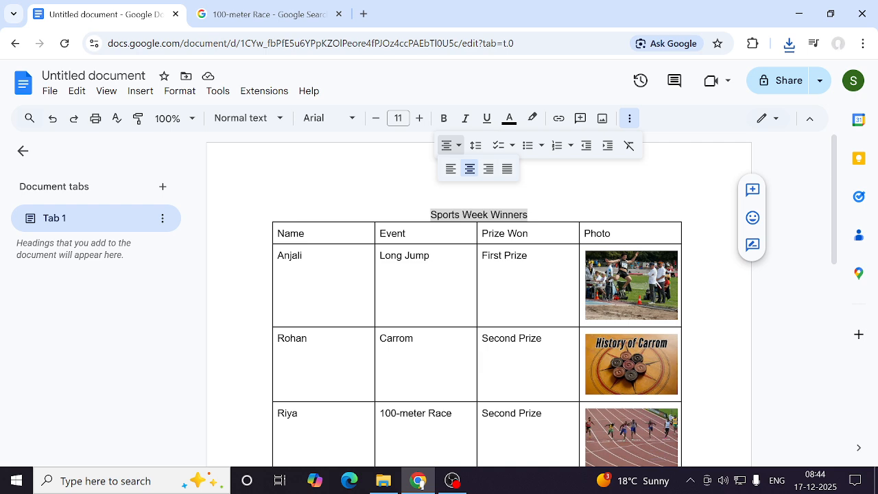
left_click(514, 219)
- Color the "Sports Week Winners" title red and make it italic
left_click_drag(527, 215, 430, 215)
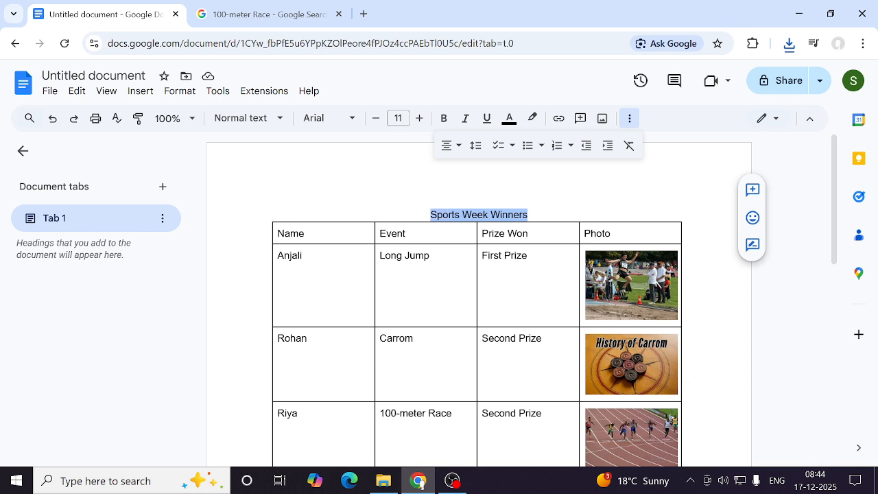
left_click(631, 120)
left_click(511, 121)
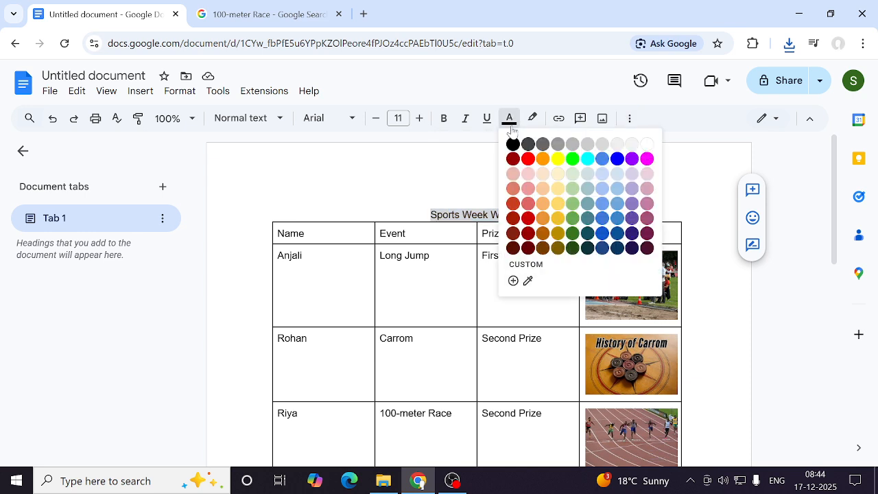
left_click(525, 161)
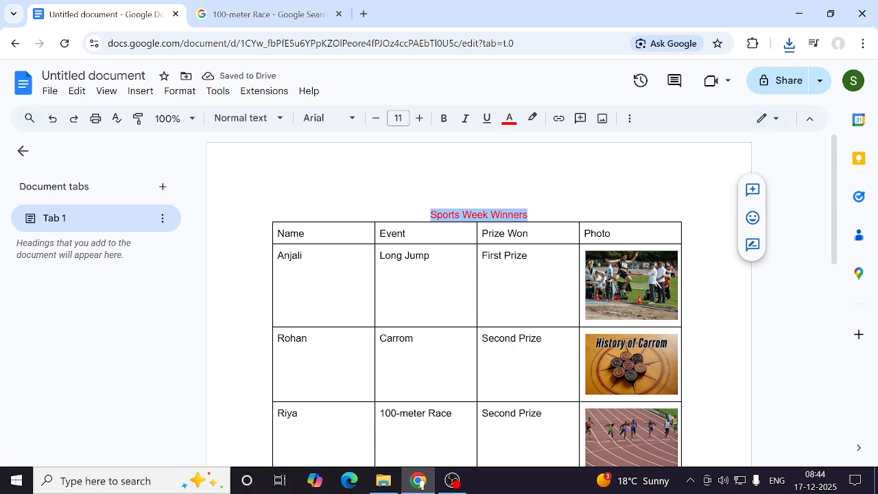
left_click(466, 121)
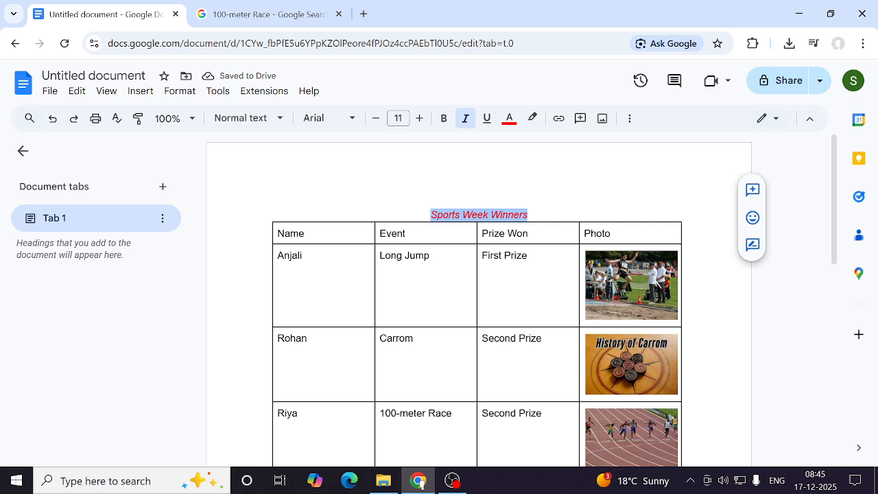
- Increase the title's font size to 15 and underline it
left_click(419, 118)
left_click(419, 118)
left_click(419, 118)
left_click(419, 118)
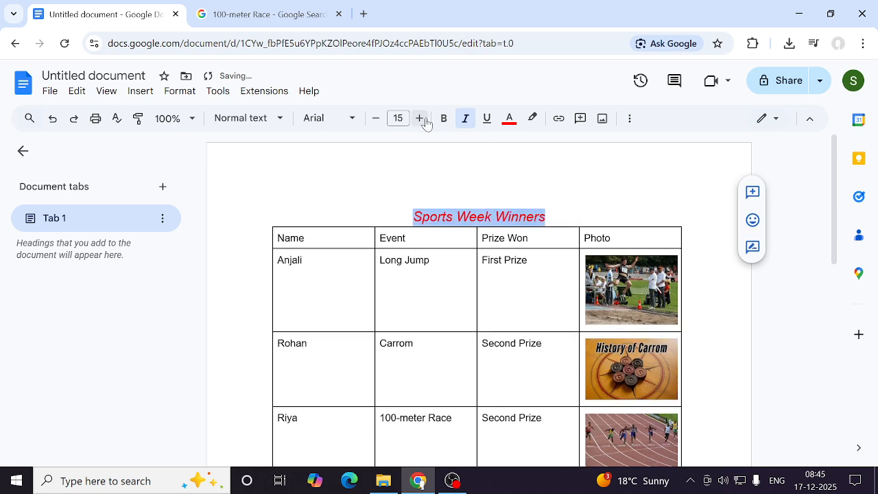
left_click(488, 119)
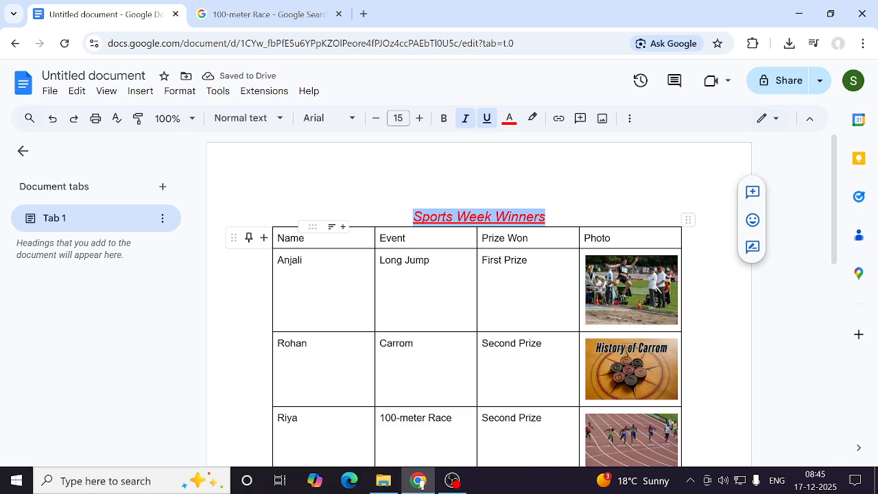
- Color the Name and Event header texts in the table's first row red
double_click(286, 237)
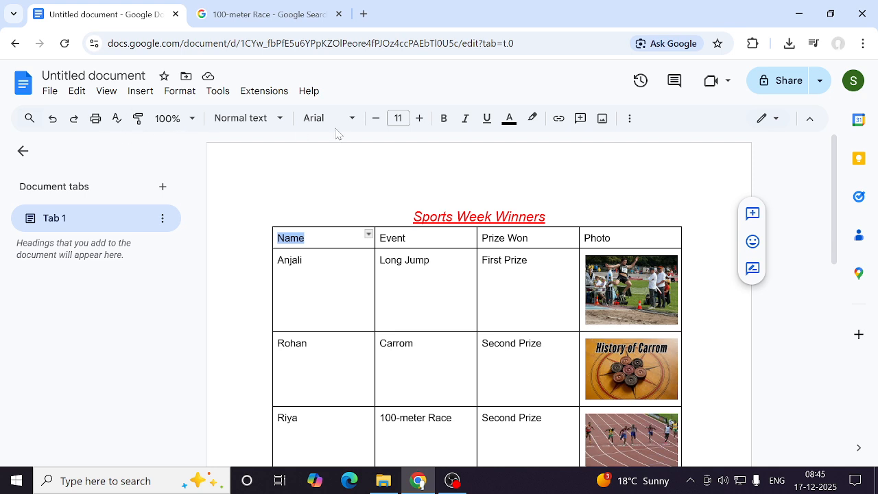
left_click(507, 120)
left_click(527, 159)
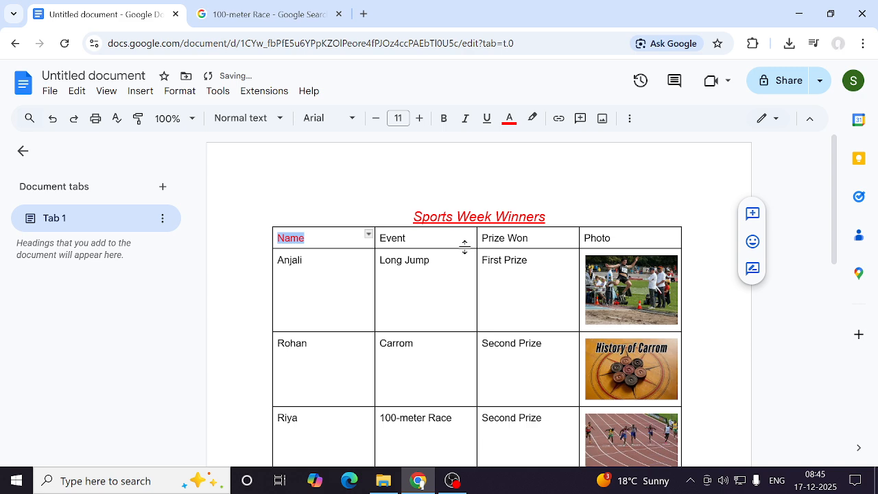
double_click(392, 237)
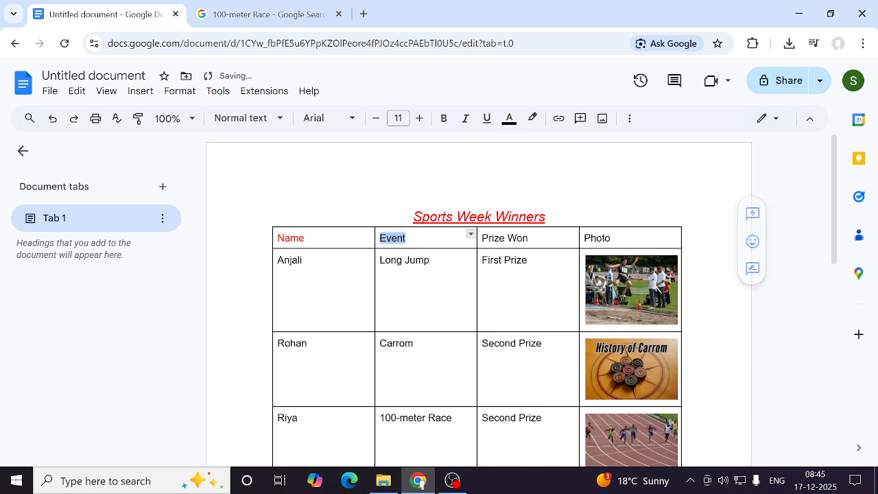
left_click(509, 119)
left_click(527, 159)
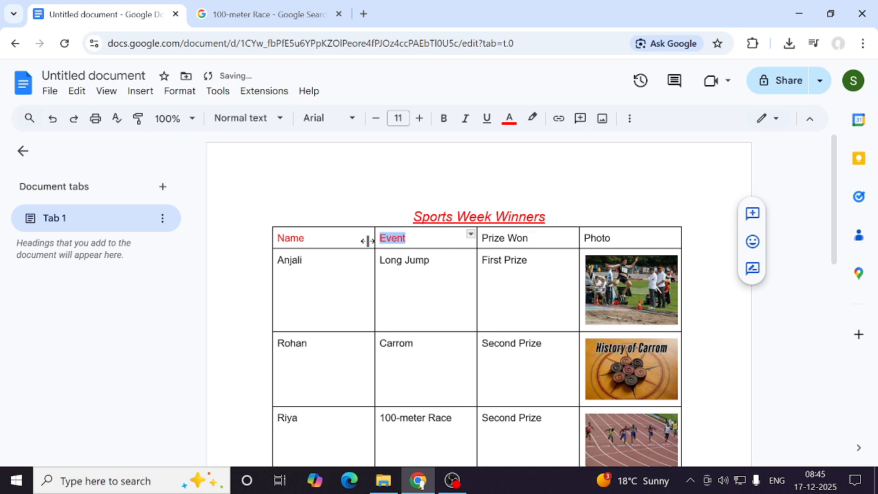
- Increase the Name header's font size to 13
double_click(298, 237)
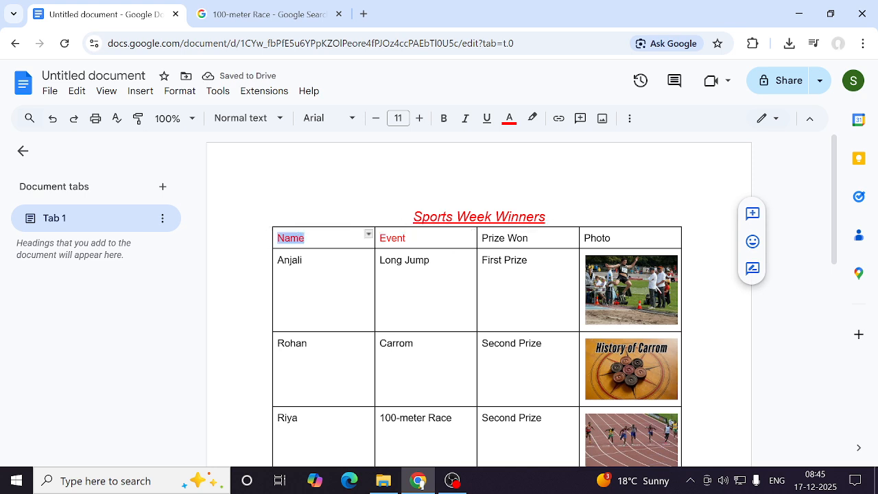
left_click(419, 118)
left_click(419, 118)
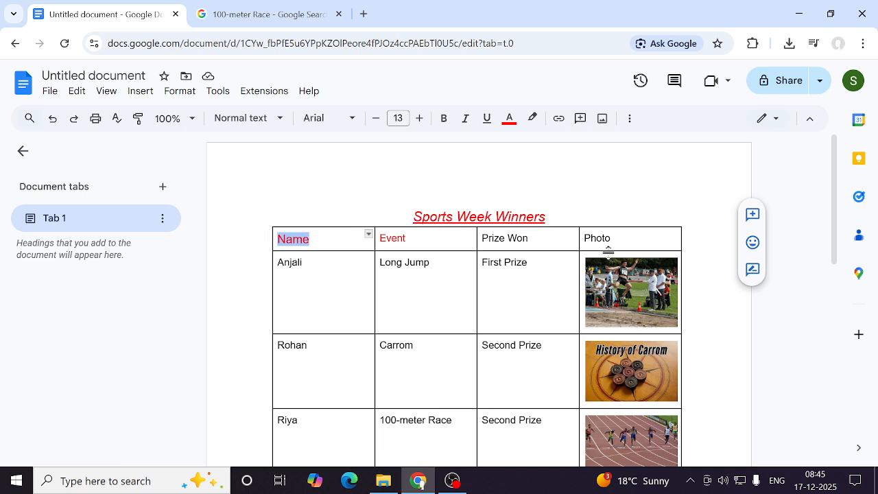
- Copy the Name header's formatting onto the Prize Won and Photo headers with Paint format
left_click(139, 125)
left_click(137, 119)
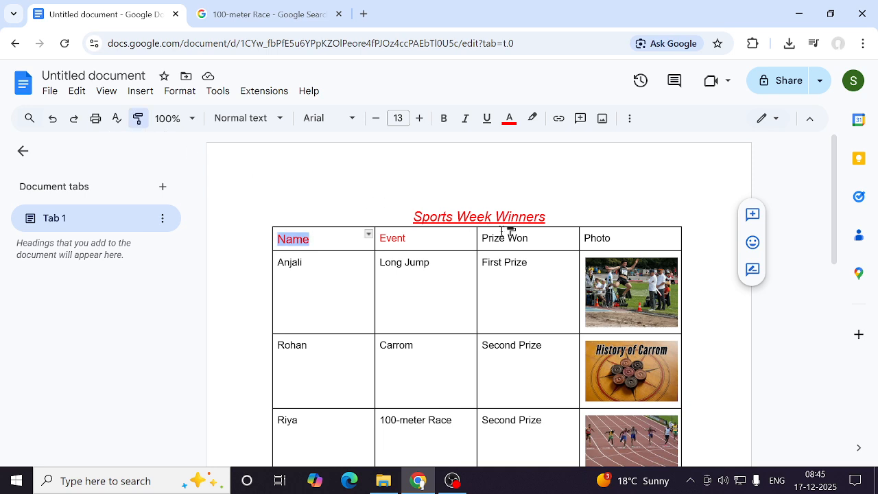
left_click(541, 237)
left_click_drag(539, 238, 481, 238)
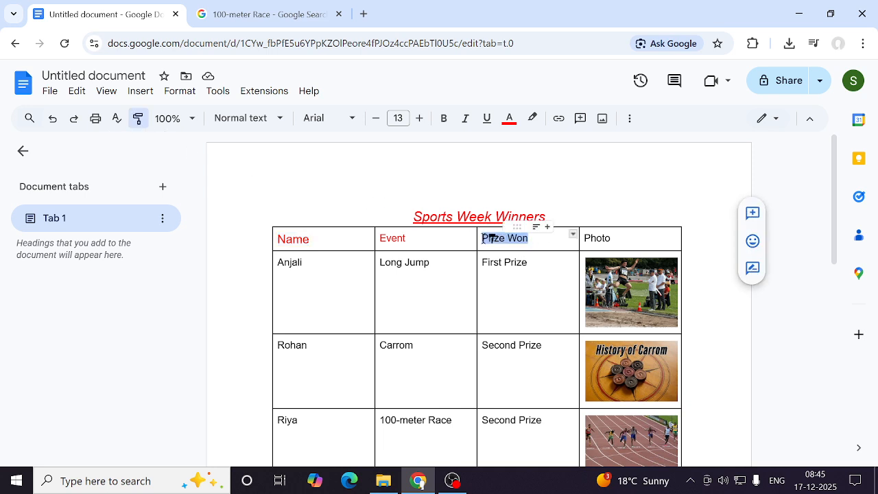
left_click(621, 240)
left_click_drag(620, 240, 582, 238)
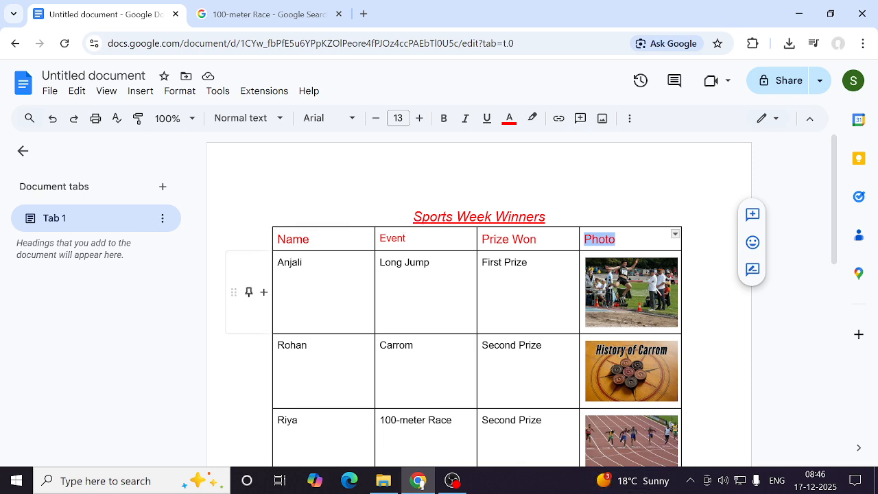
- Center the five winners' names in the Name column below the header
left_click_drag(290, 262, 274, 456)
left_click_drag(275, 419, 312, 383)
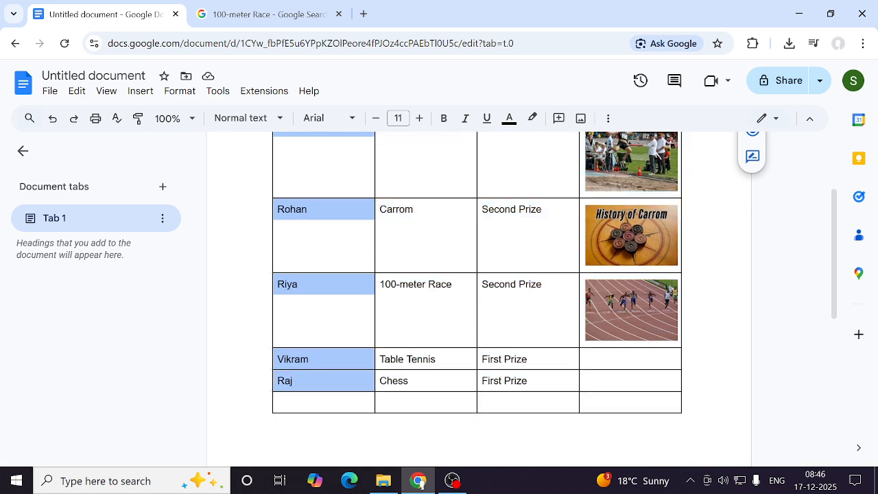
left_click(608, 119)
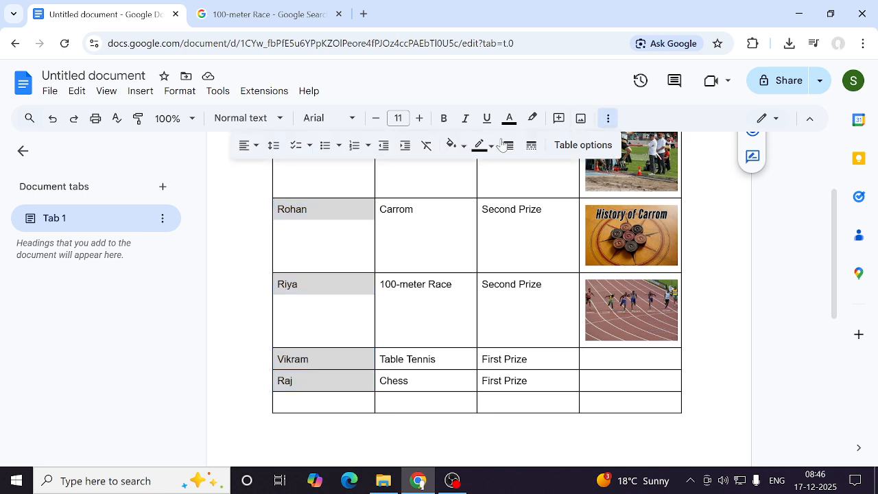
left_click(253, 146)
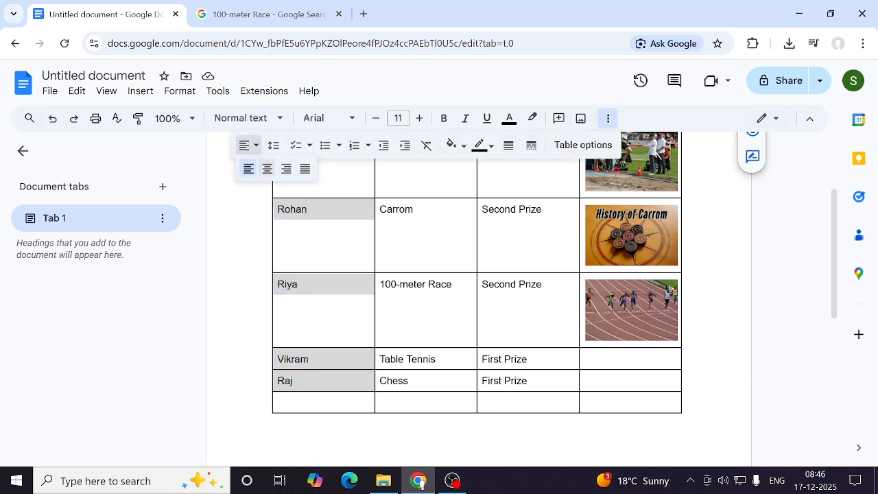
left_click(267, 170)
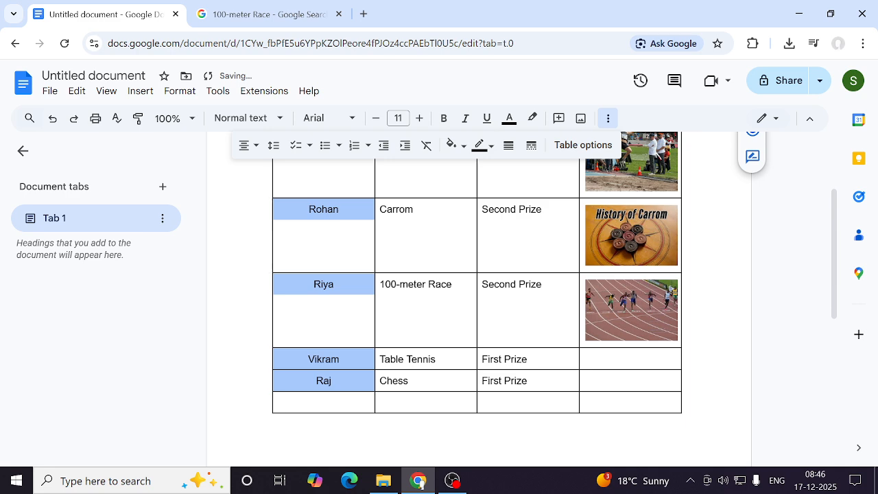
scroll(247, 274, "up", 2)
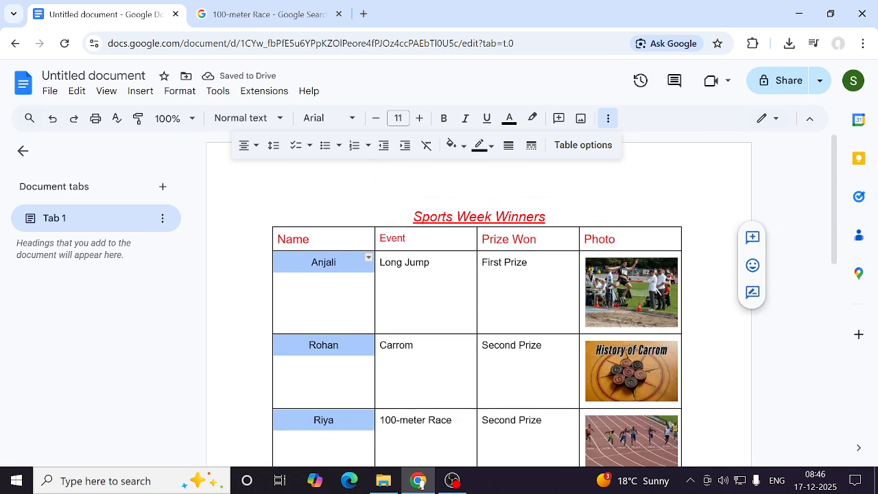
- Center the five event entries in the Event column, from Long Jump to Chess
left_click_drag(411, 263, 418, 382)
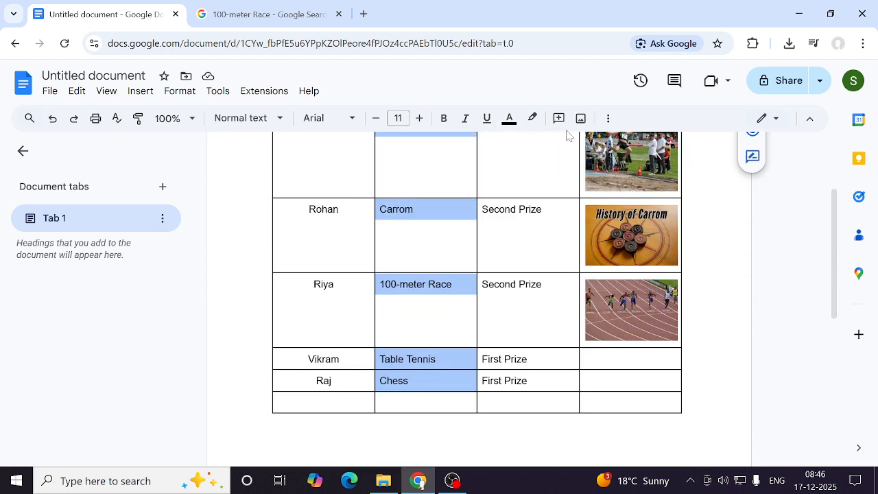
left_click(607, 121)
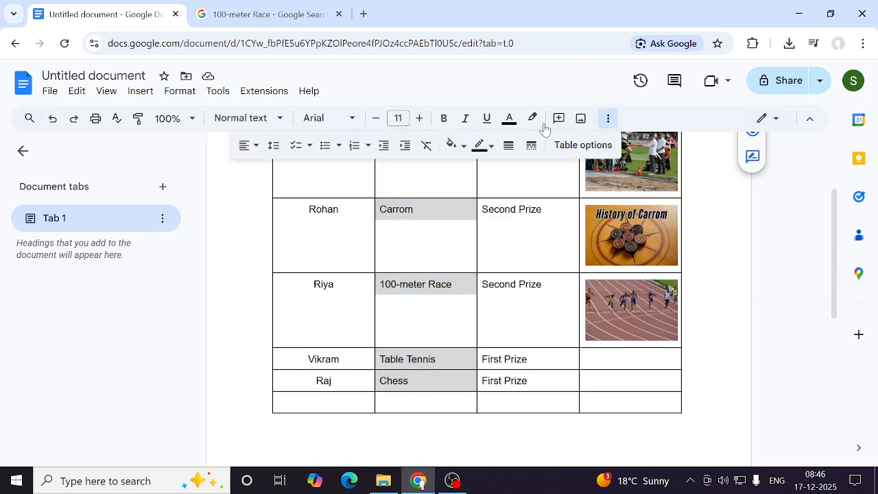
left_click(249, 151)
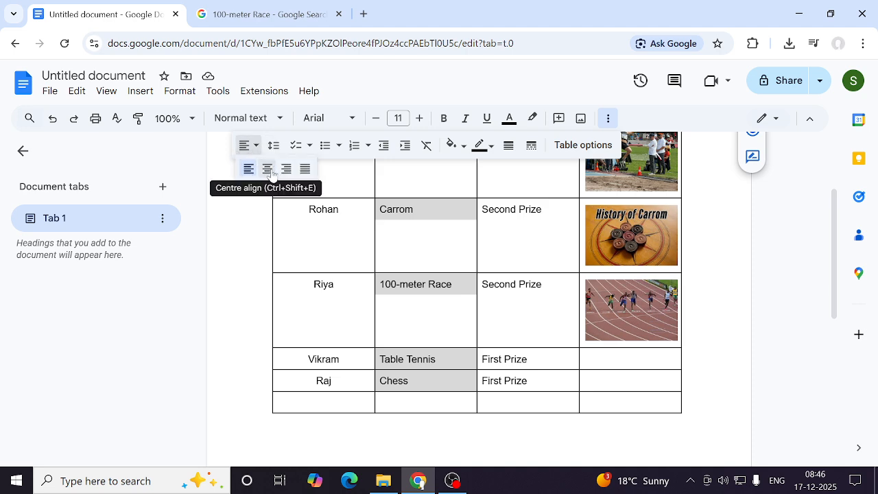
left_click(268, 169)
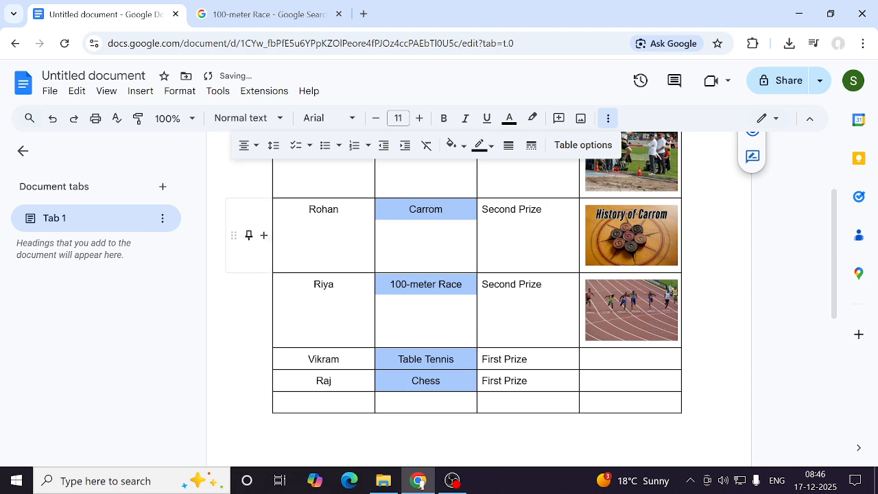
- Center the five prize entries below the Prize Won header
scroll(477, 302, "up", 3)
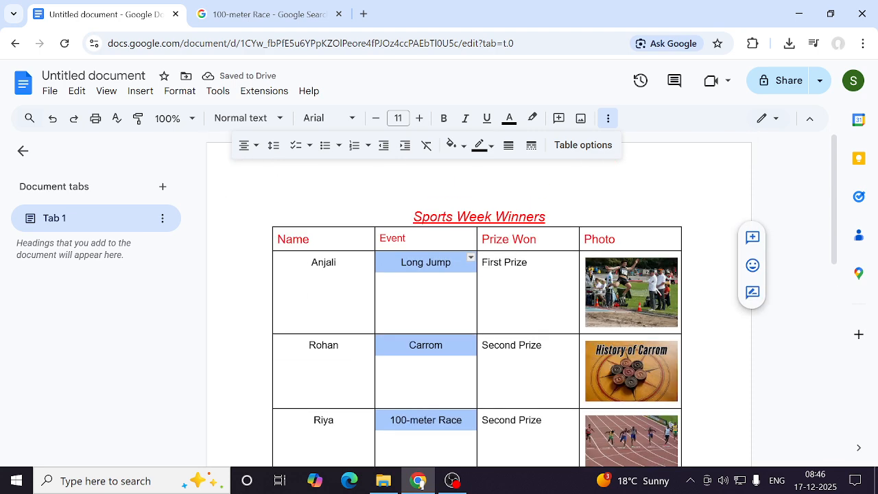
left_click_drag(482, 263, 523, 381)
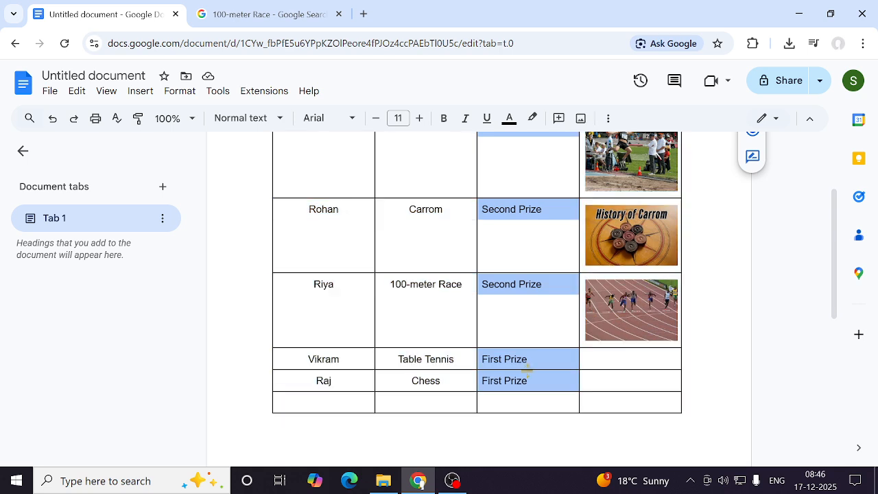
key("ctrl+shift+e")
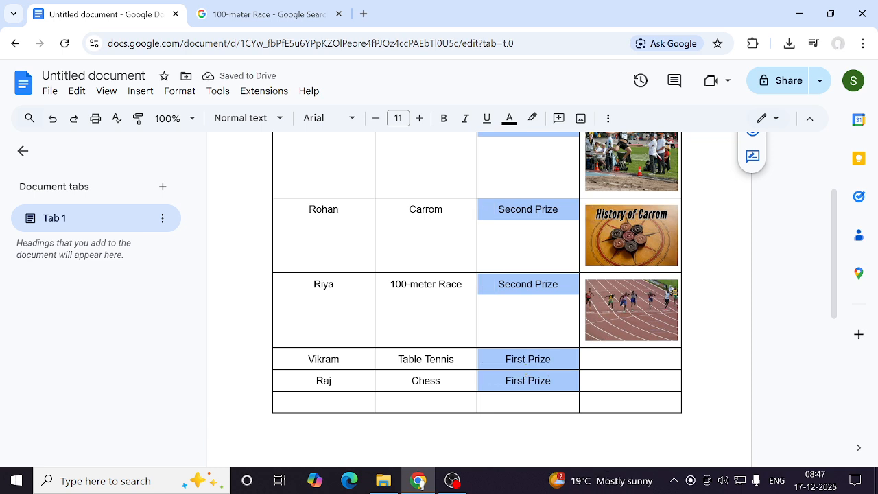
left_click(476, 348)
- Set the border width of the entire winners table to 1.5 pt in the table options
scroll(476, 349, "up", 3)
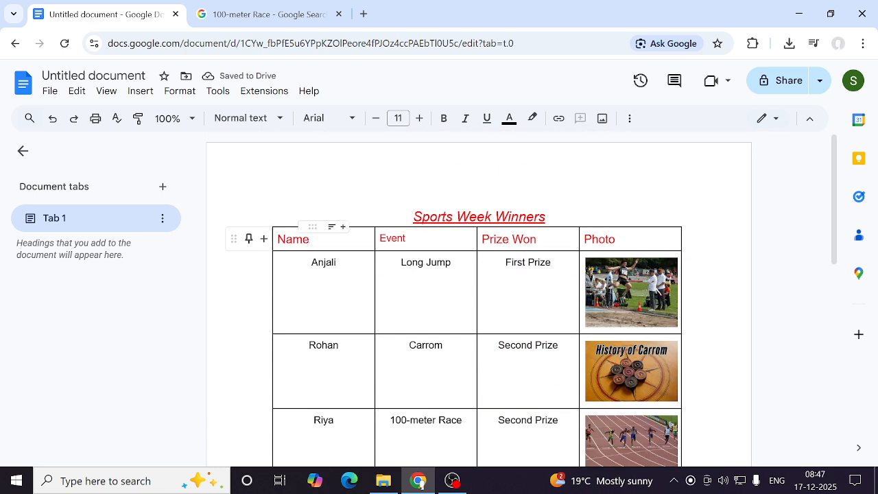
left_click(316, 240)
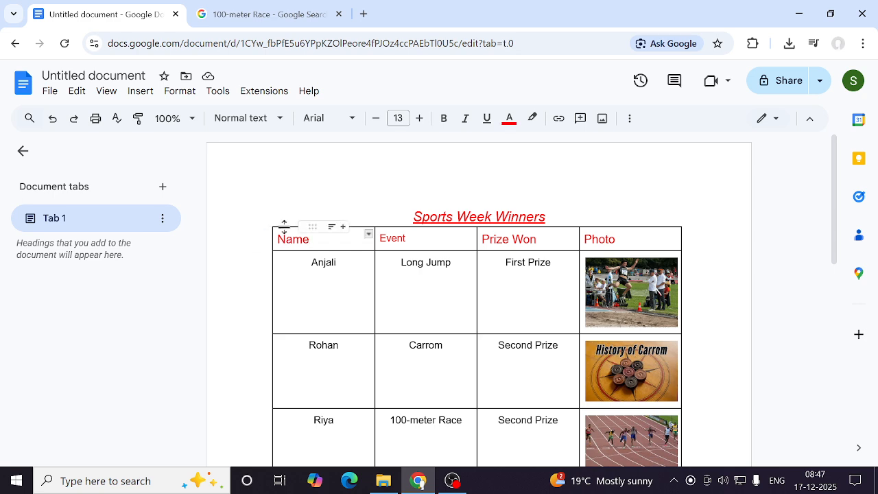
left_click_drag(310, 240, 642, 397)
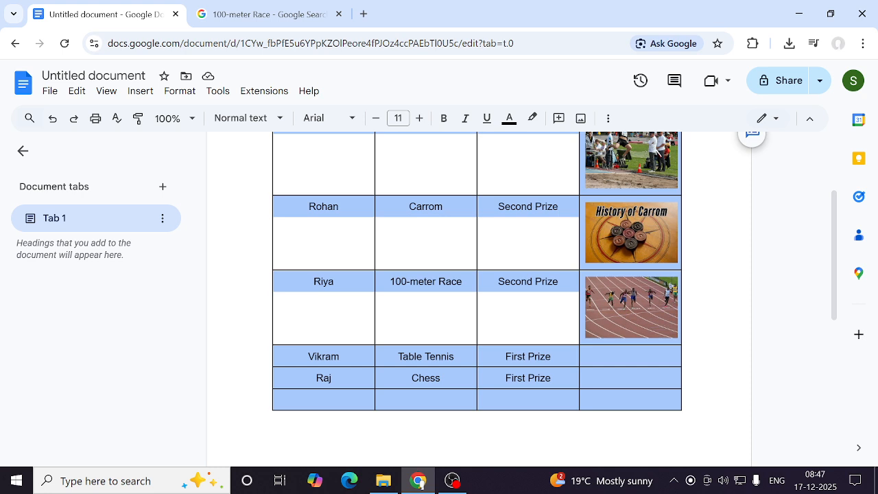
left_click(607, 118)
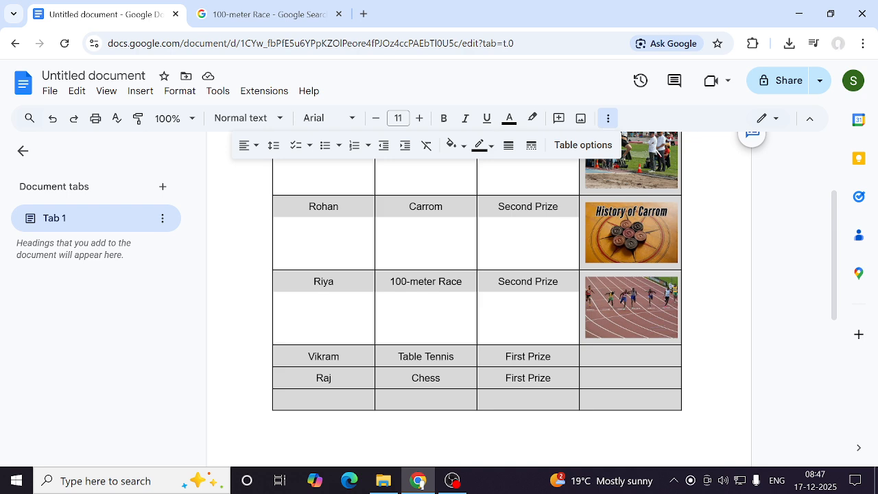
left_click(611, 150)
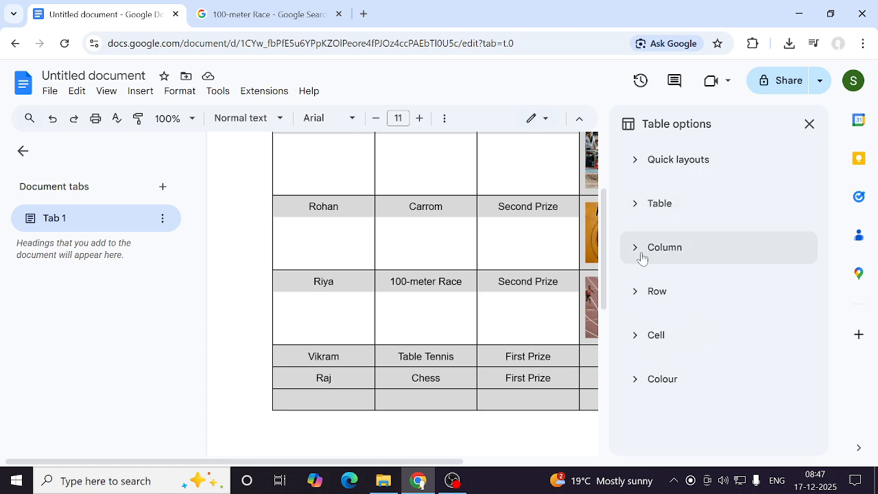
left_click(643, 203)
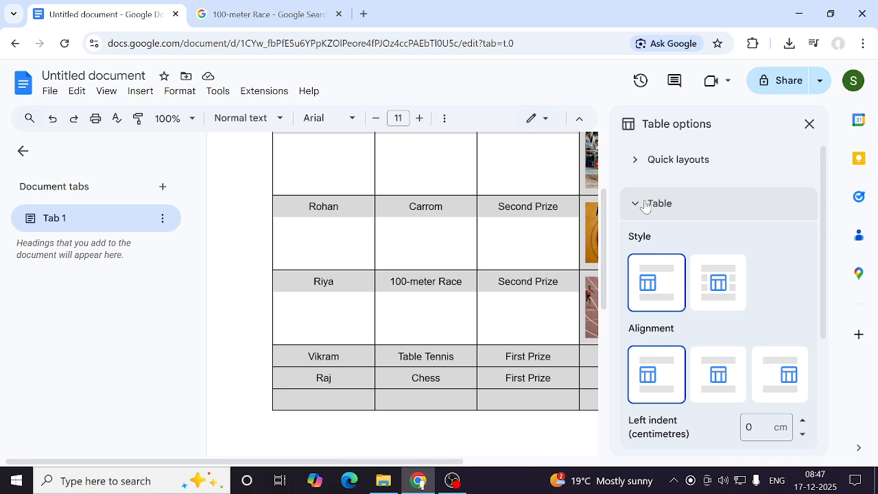
left_click(644, 204)
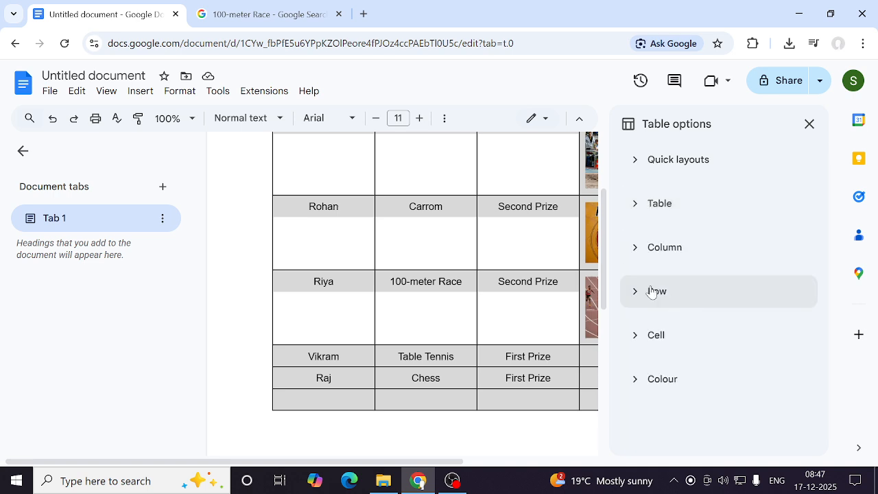
left_click(648, 384)
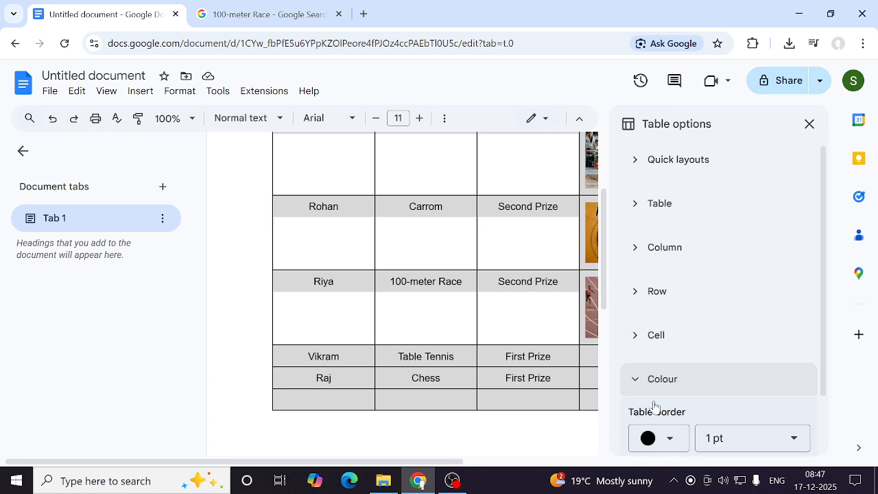
left_click(753, 437)
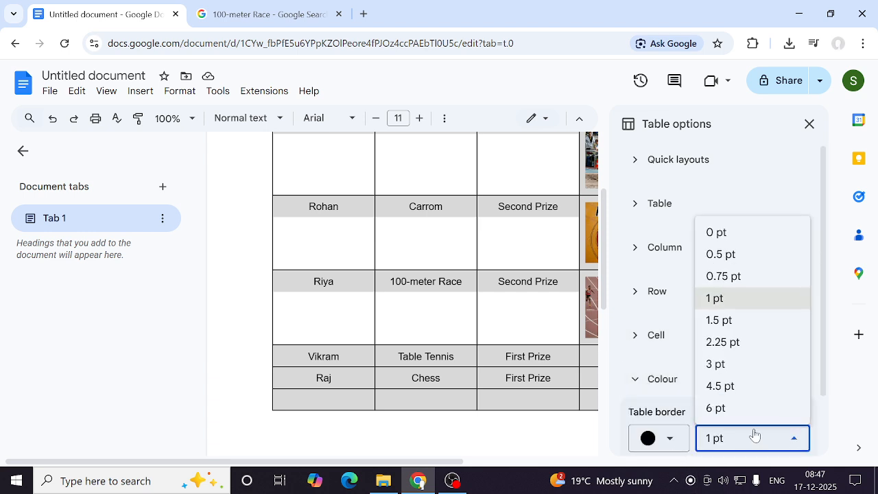
left_click(741, 322)
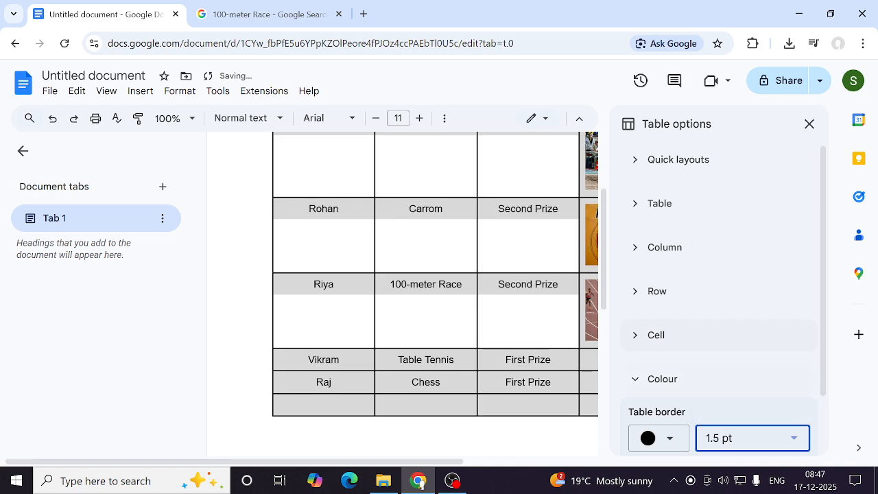
- Thicken the whole table's border to 2.25 pt and close the table options
left_click(726, 444)
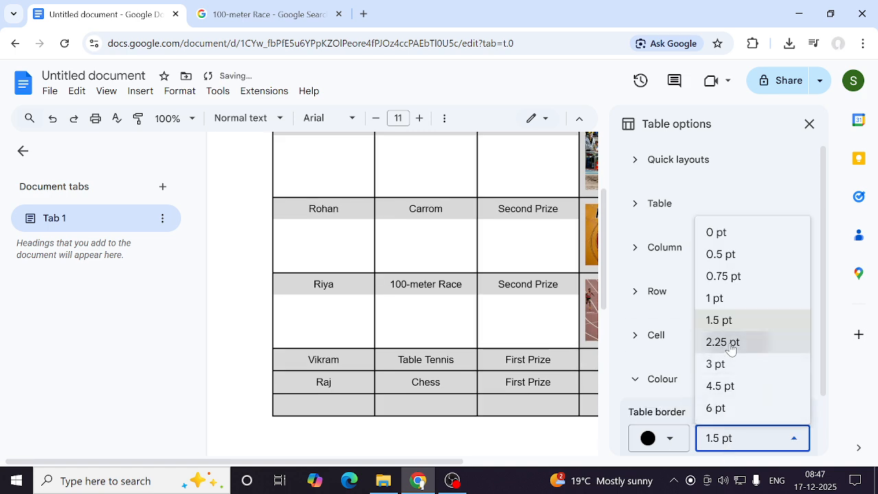
left_click(731, 348)
left_click(274, 428)
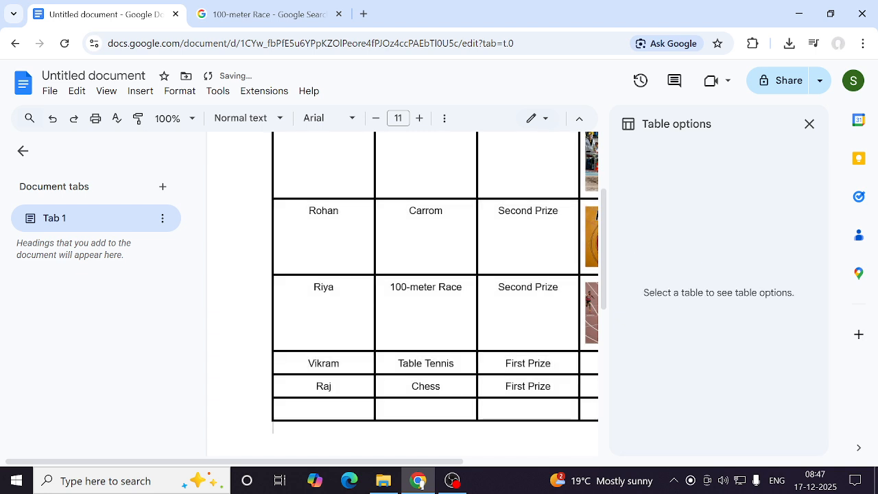
left_click(809, 123)
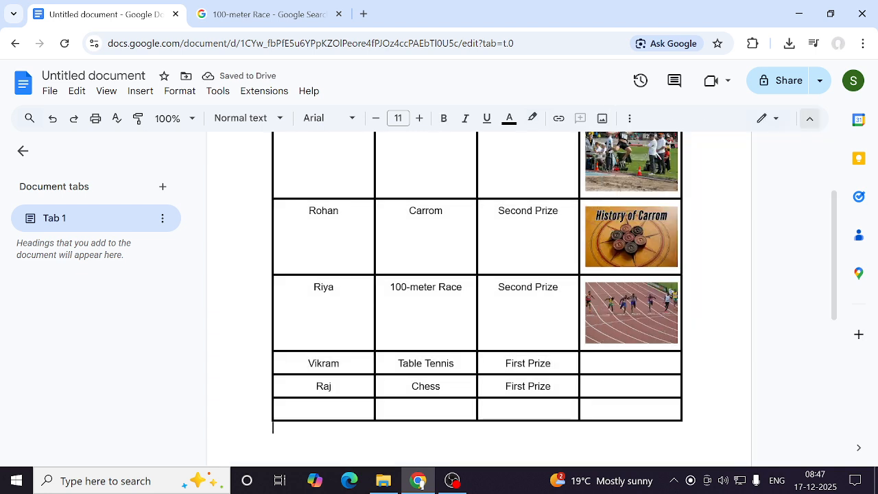
- Select the whole table and examine the available border colours and border widths in the table options
left_click(631, 120)
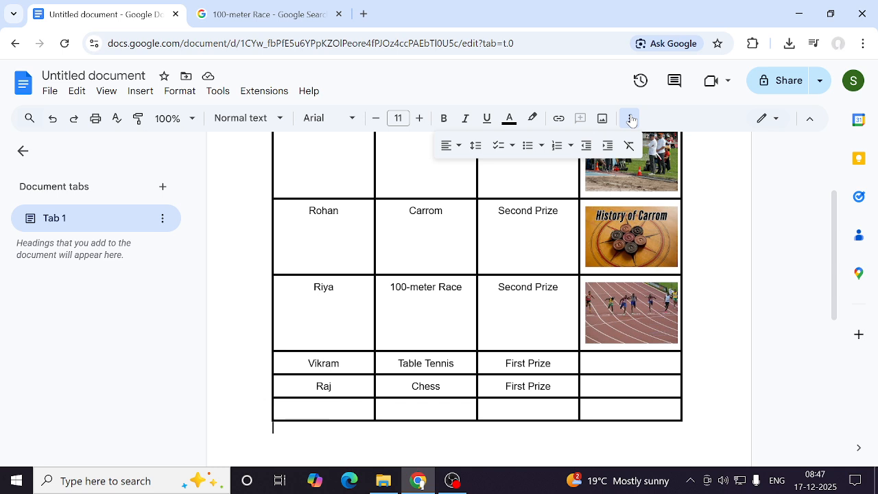
left_click(632, 279)
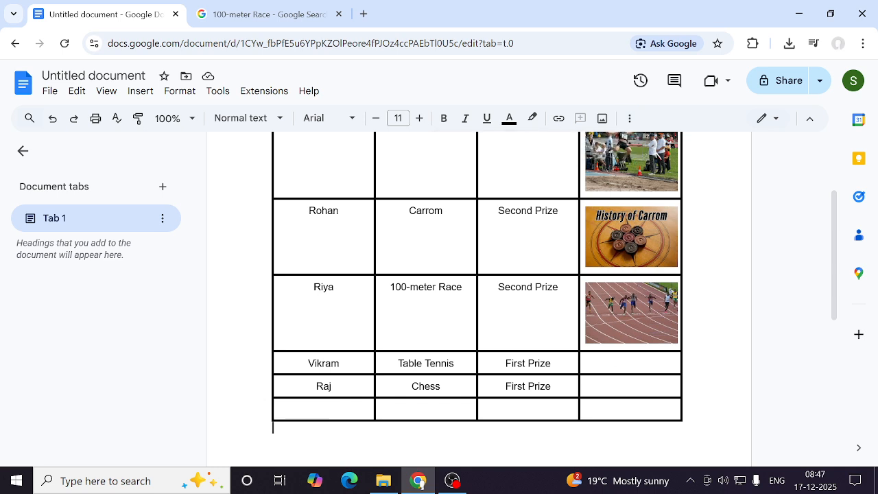
left_click_drag(632, 410, 299, 204)
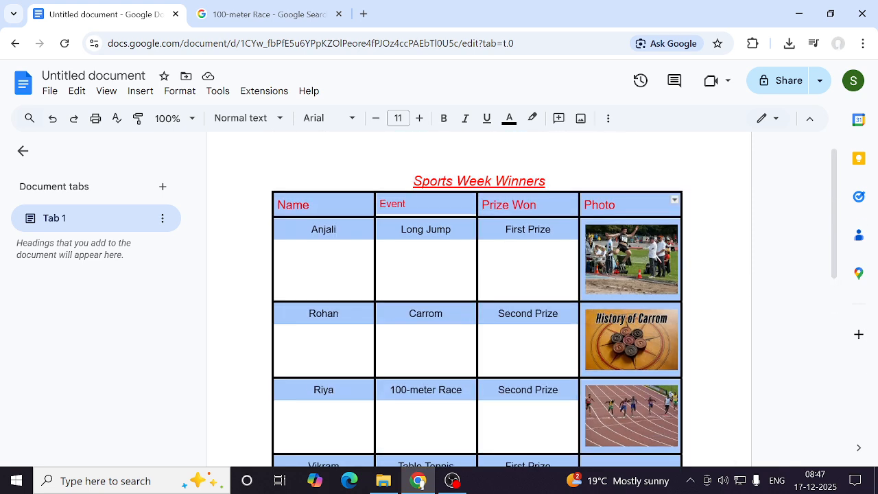
left_click(608, 118)
left_click(583, 145)
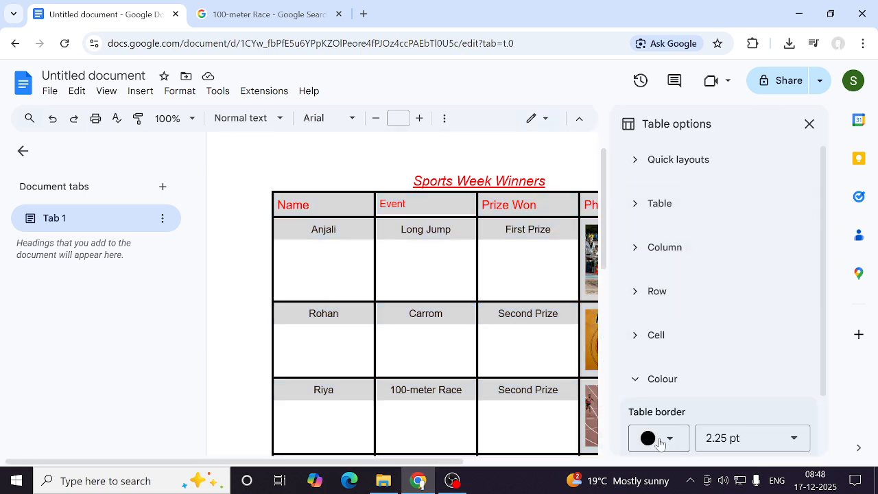
scroll(823, 374, "down", 2)
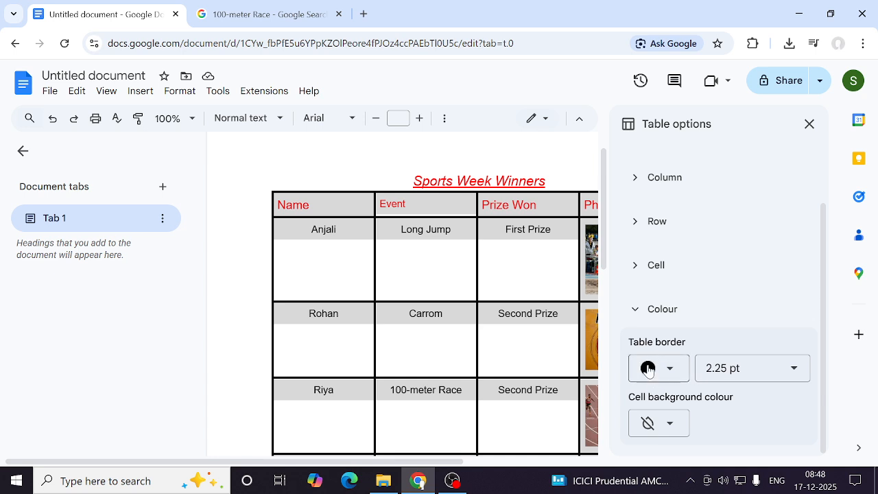
left_click(671, 371)
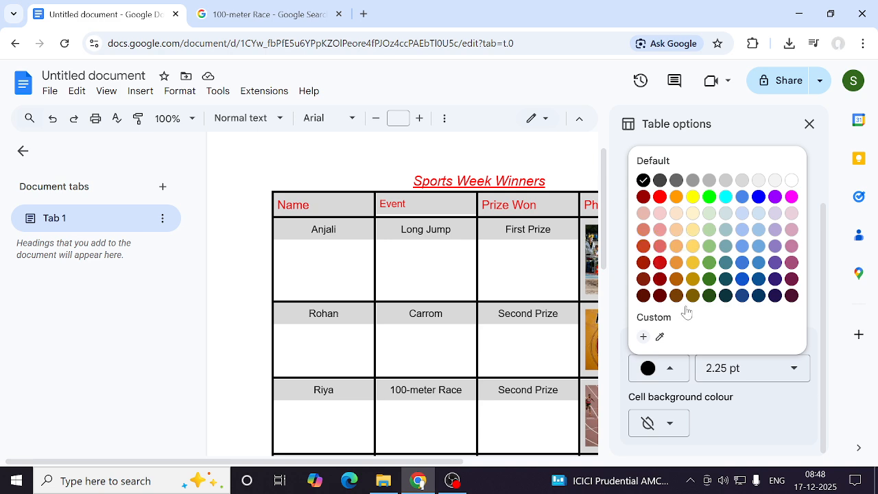
left_click(777, 369)
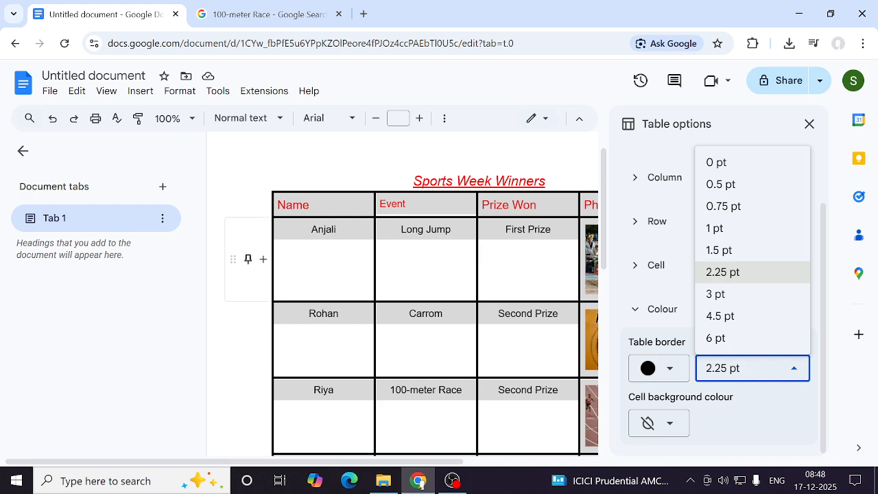
left_click(312, 229)
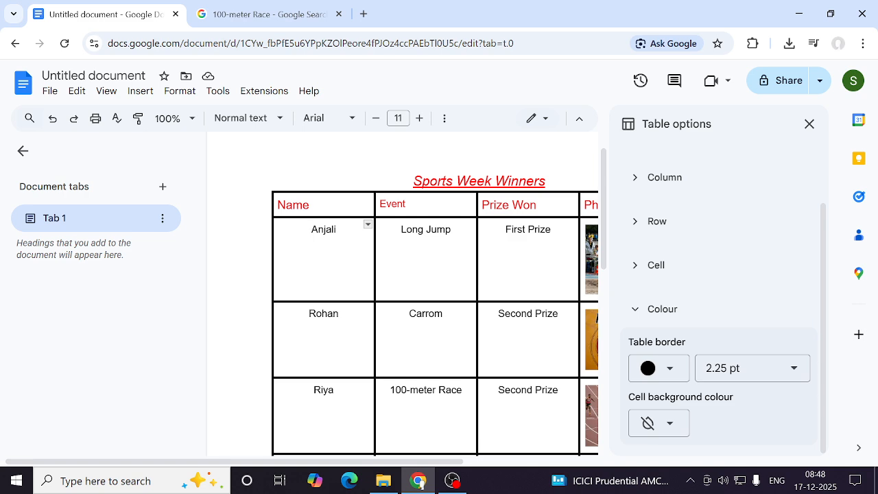
left_click(452, 480)
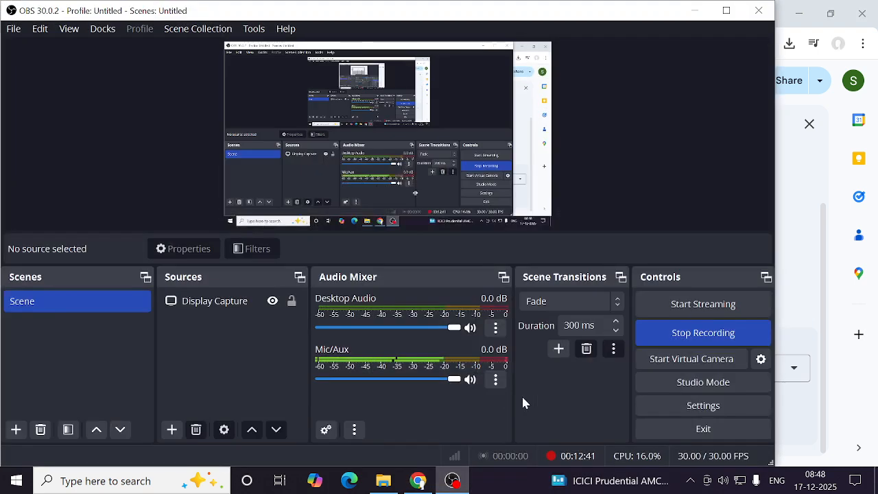